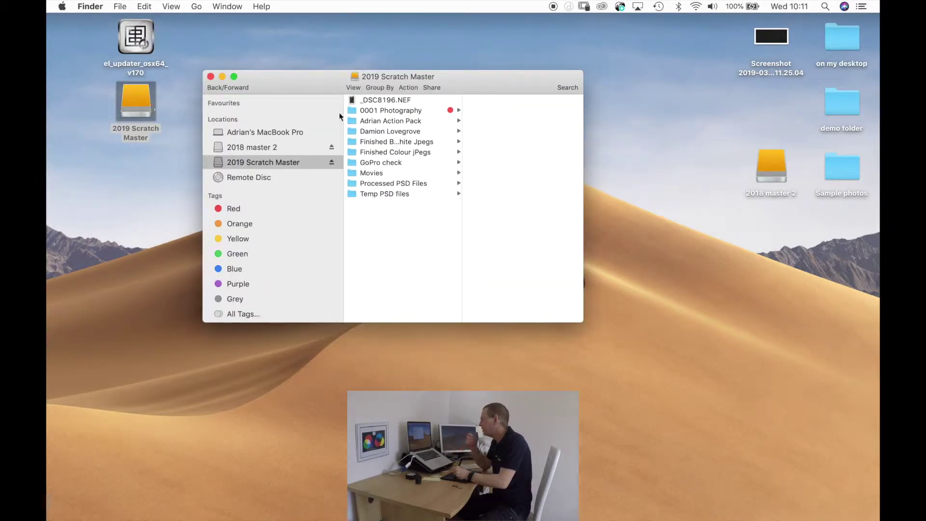
Step: Open the 0001 Clients folder inside 0001 Photography, make the window full screen and widen the client folder column to show full names
left_click(393, 111)
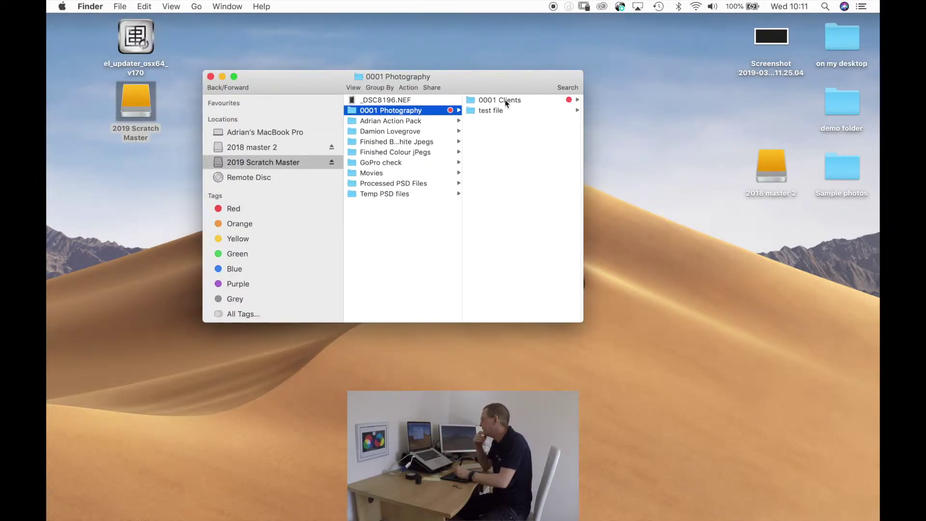
left_click(503, 100)
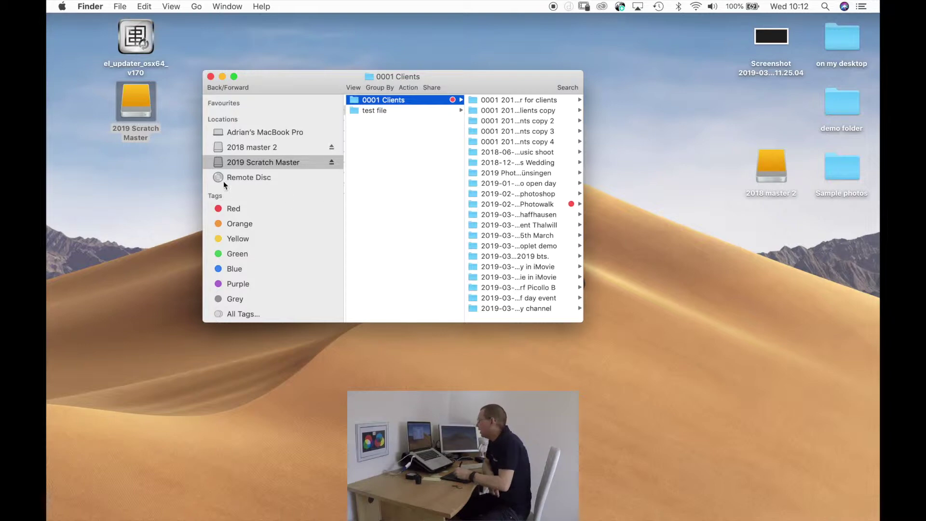
left_click(234, 77)
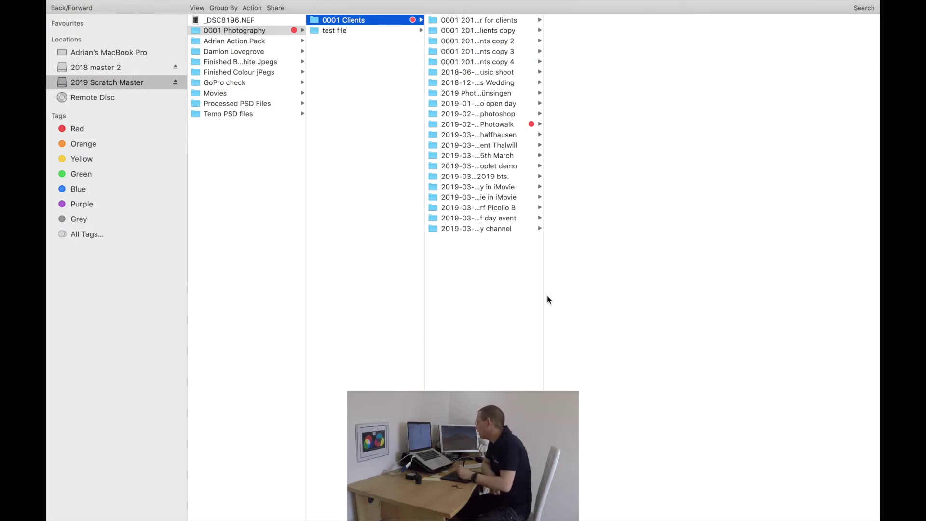
left_click_drag(544, 293, 696, 304)
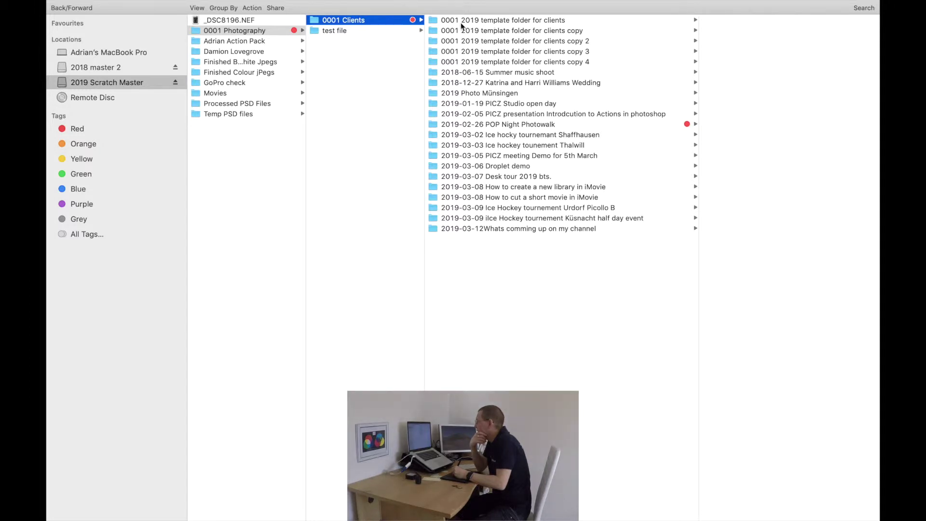
Step: Examine the subfolders of the 0001 2019 template folder for clients, from 2-jpeg proof through 7-Lightroom catalog
left_click(436, 19)
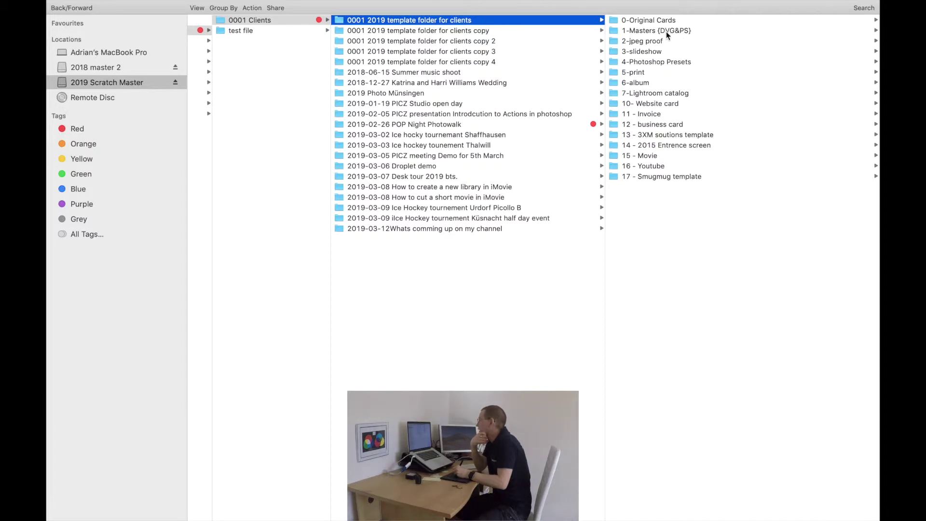
left_click(640, 41)
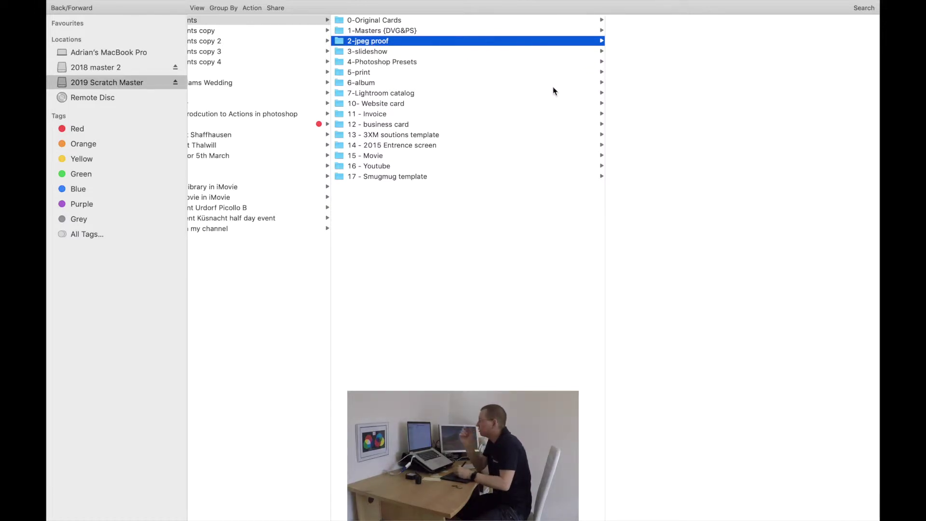
left_click(369, 51)
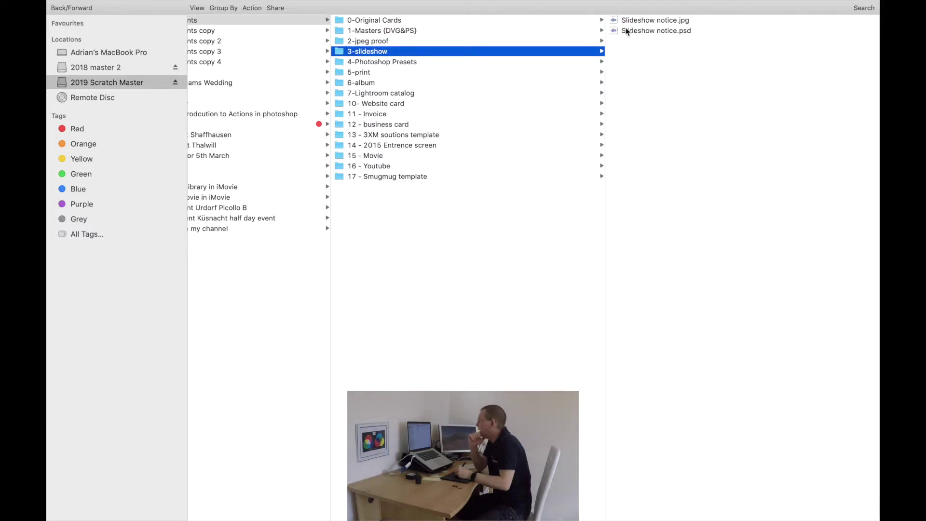
left_click(375, 61)
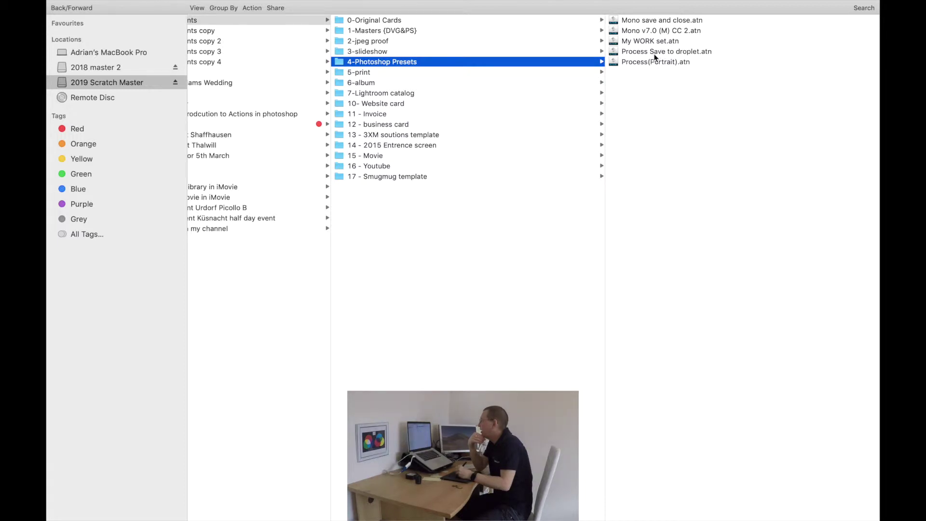
mouse_move(601, 4)
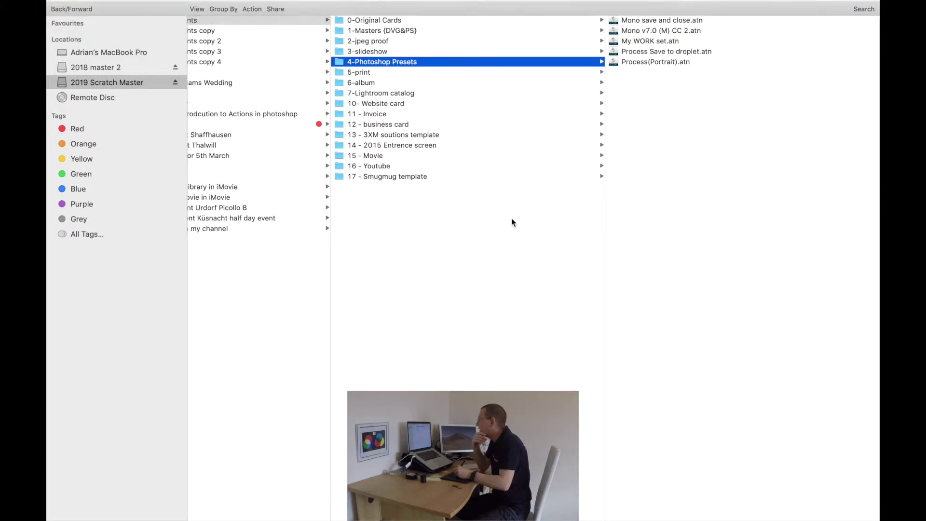
left_click(362, 73)
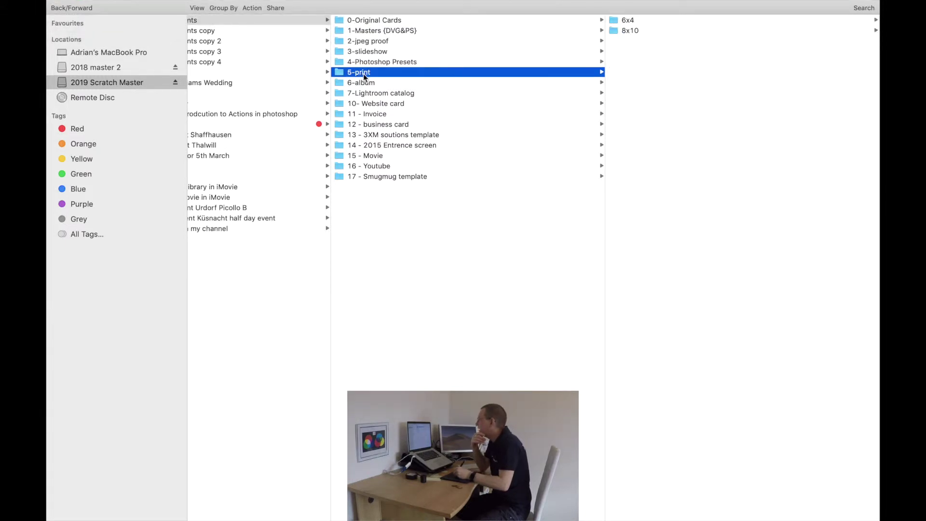
left_click(362, 83)
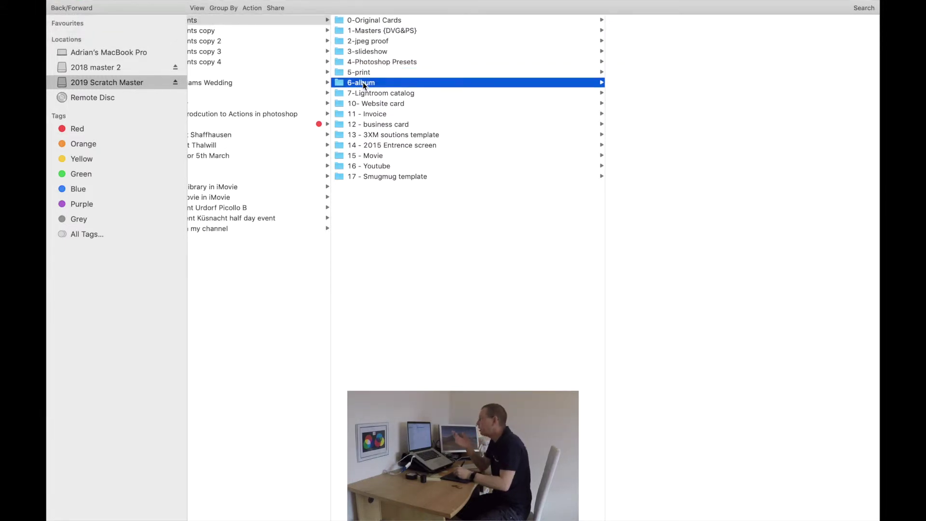
left_click(369, 93)
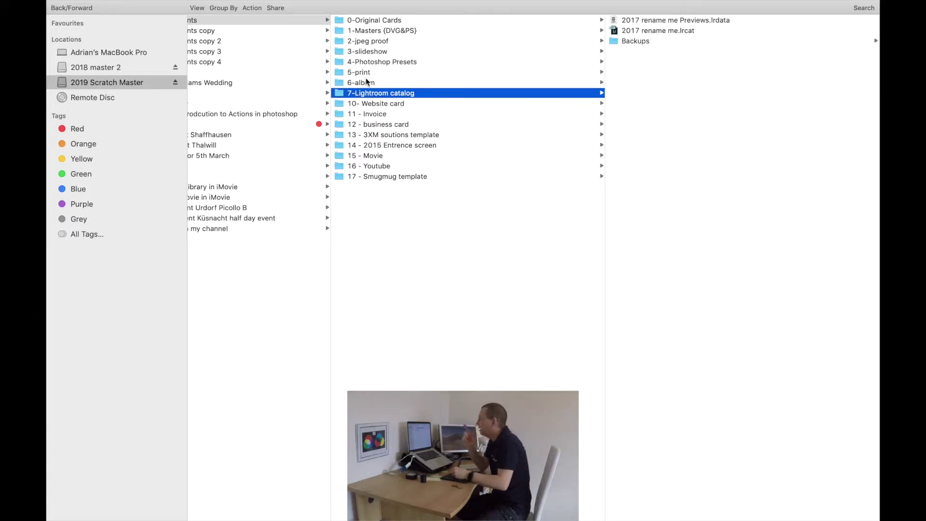
Step: Exit full screen, minimise the folder window and launch Adobe Lightroom
mouse_move(115, 4)
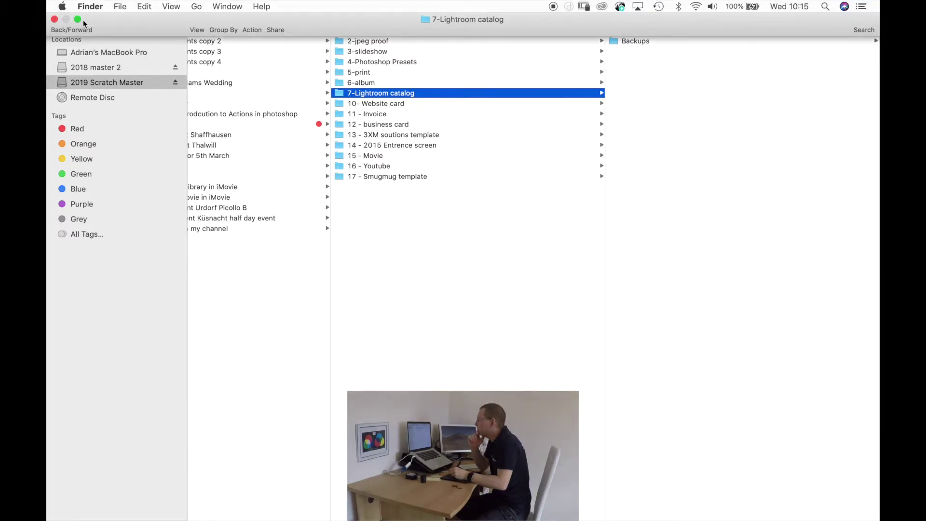
left_click(78, 19)
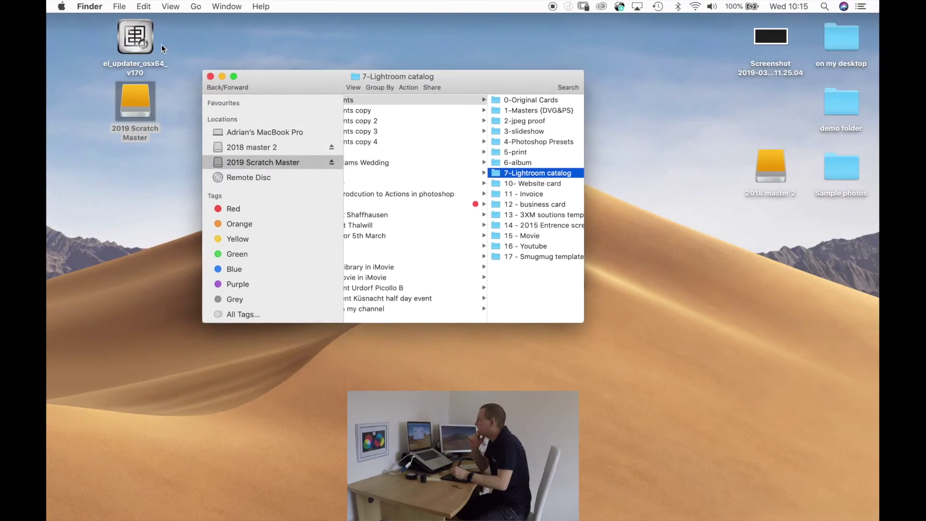
left_click(223, 77)
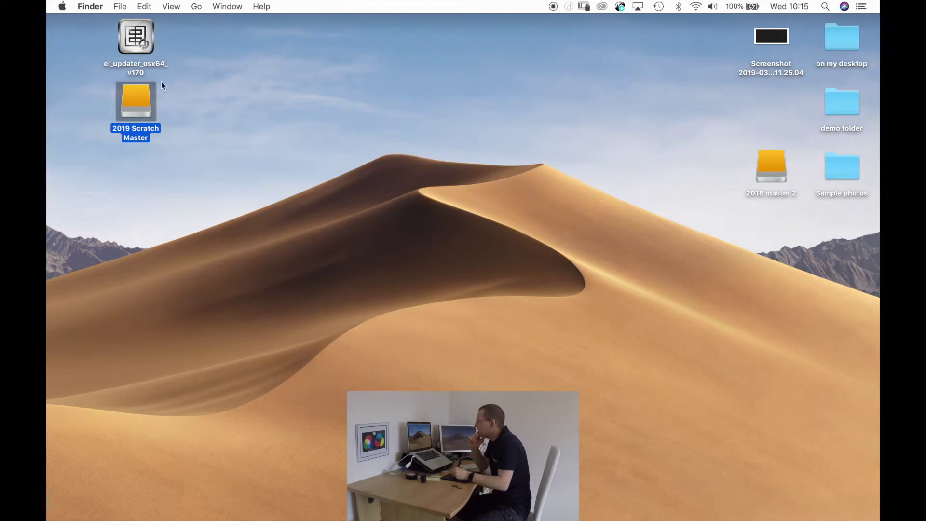
mouse_move(46, 85)
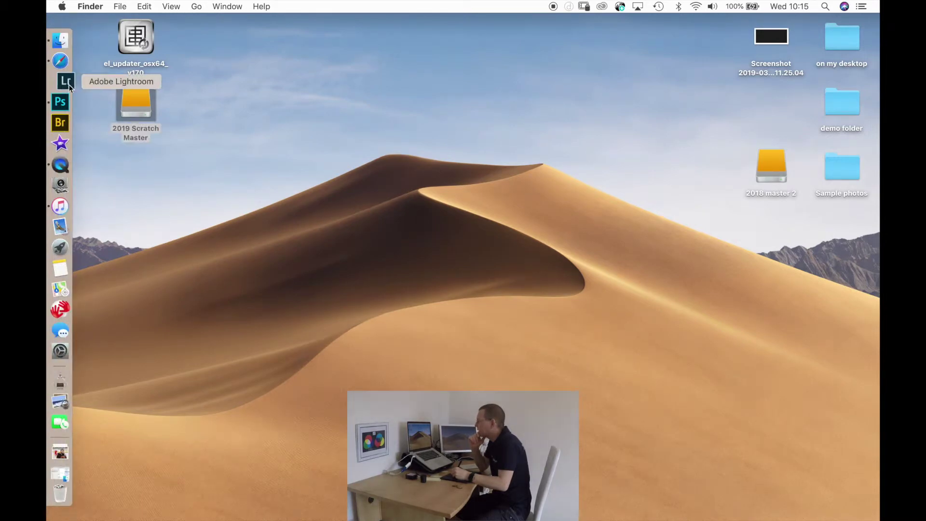
left_click(51, 80)
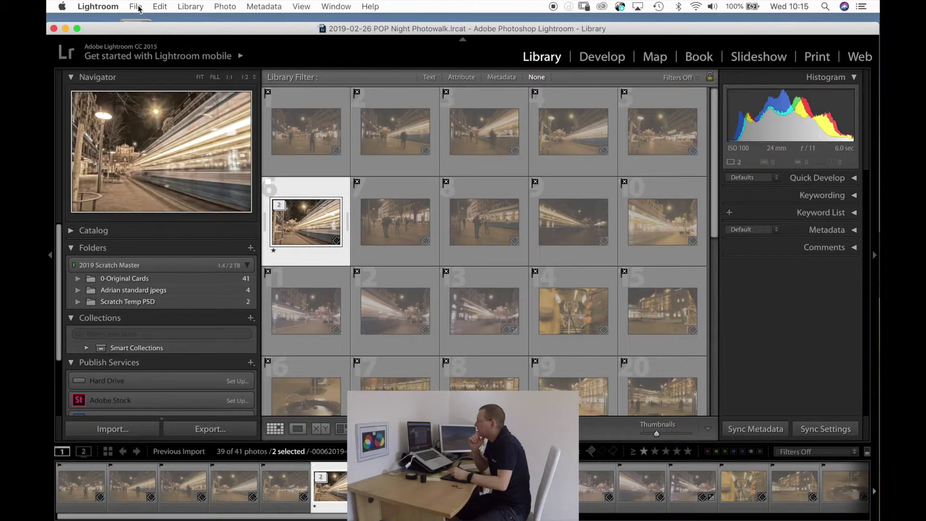
Step: Examine the default startup catalog options in Lightroom's general Preferences
left_click(135, 7)
mouse_move(115, 9)
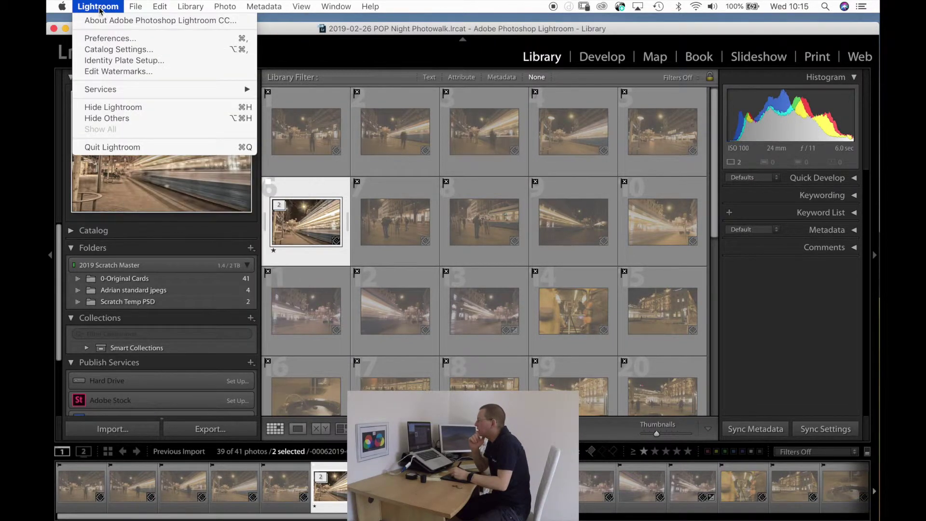
left_click(110, 43)
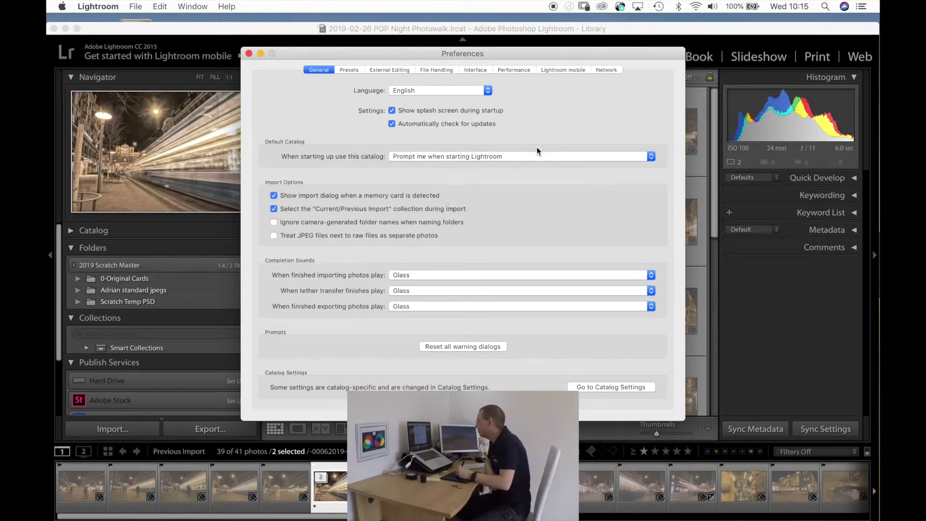
left_click(511, 158)
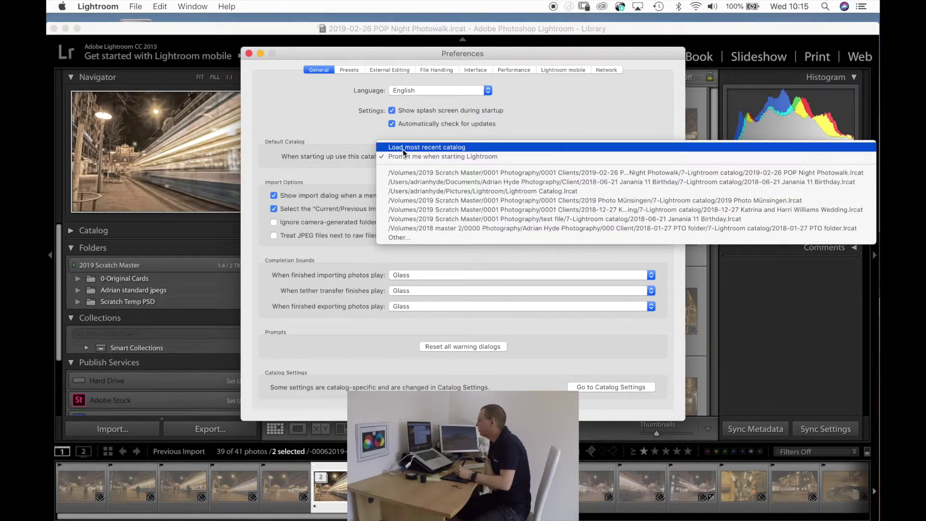
left_click(350, 132)
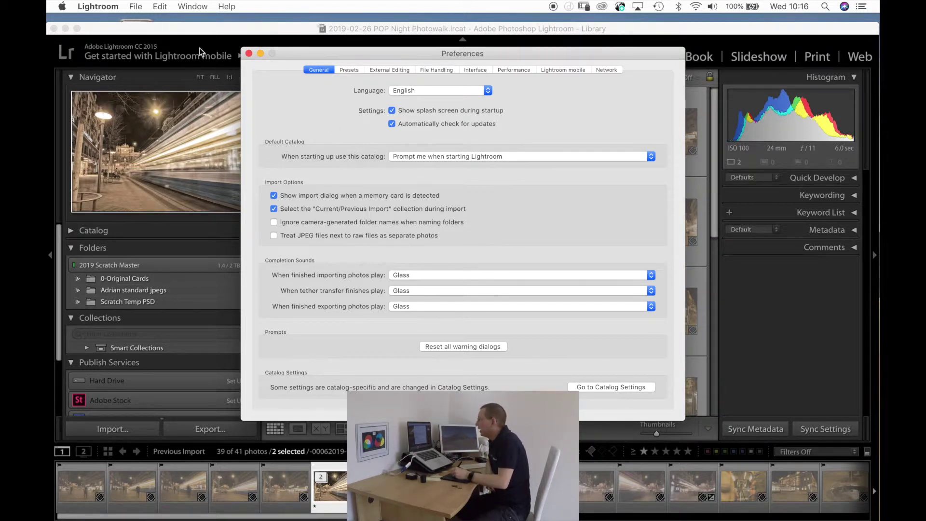
Step: Examine the catalog backup frequency options in Catalog Settings, and close both the Catalog Settings and Preferences windows
left_click(99, 7)
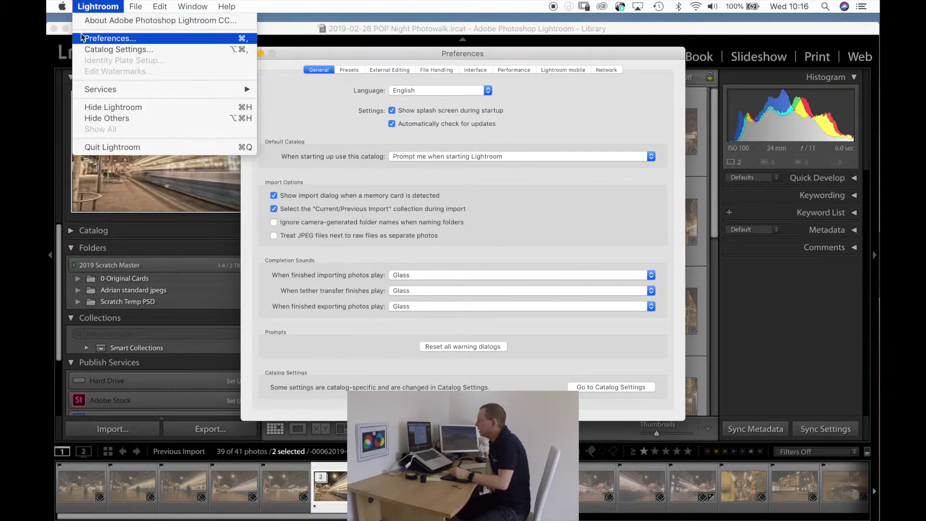
left_click(108, 50)
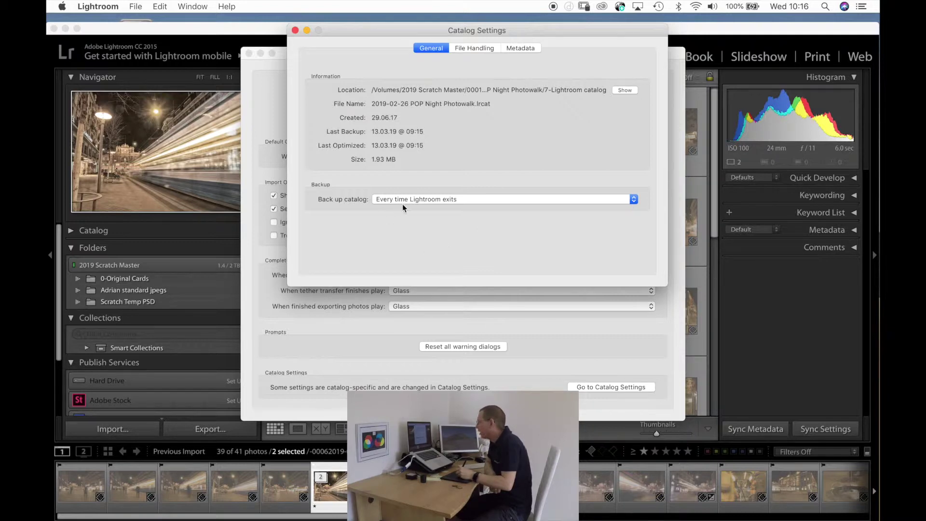
left_click(473, 201)
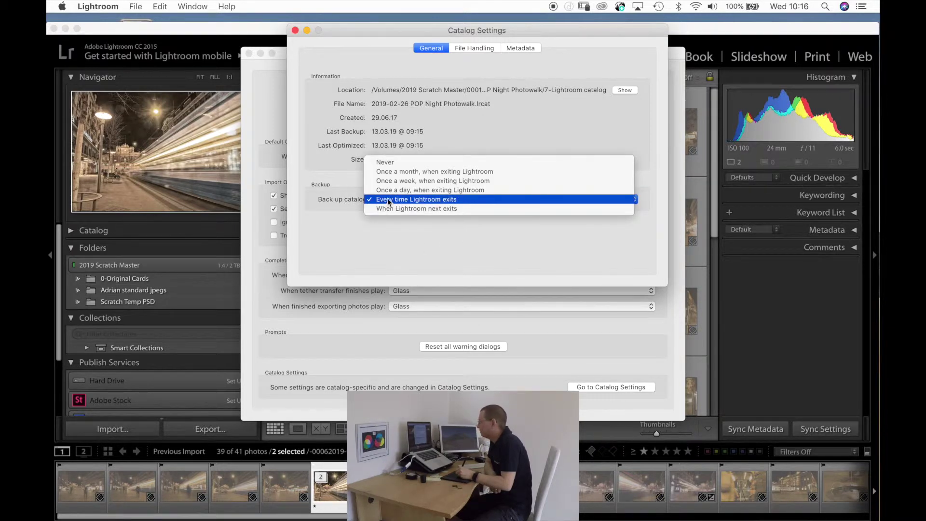
left_click(354, 201)
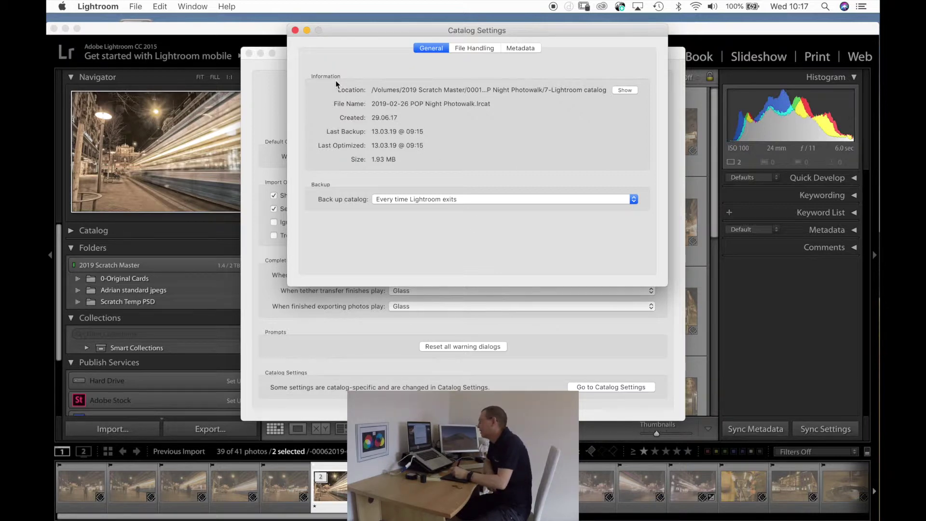
left_click(295, 31)
left_click(249, 53)
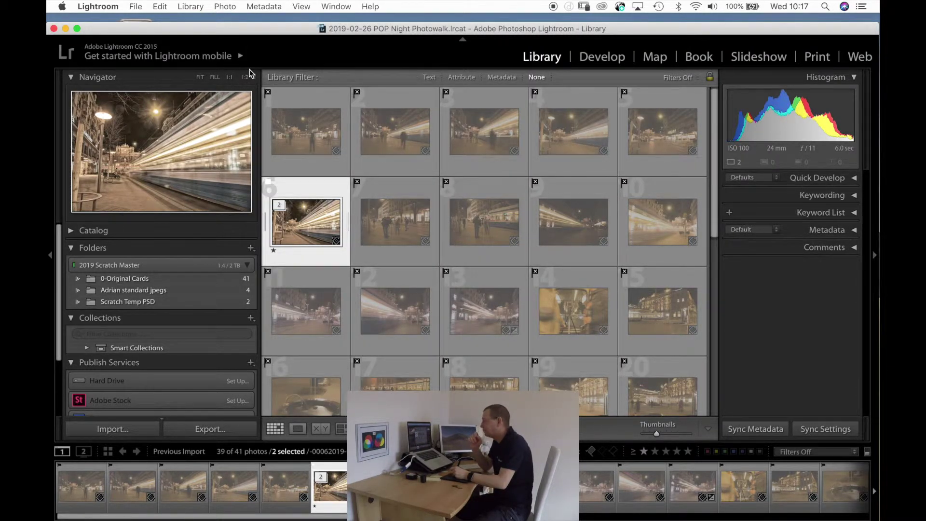
Step: Quit Lightroom and back up the catalog on exit, with integrity testing and optimization enabled
left_click(137, 7)
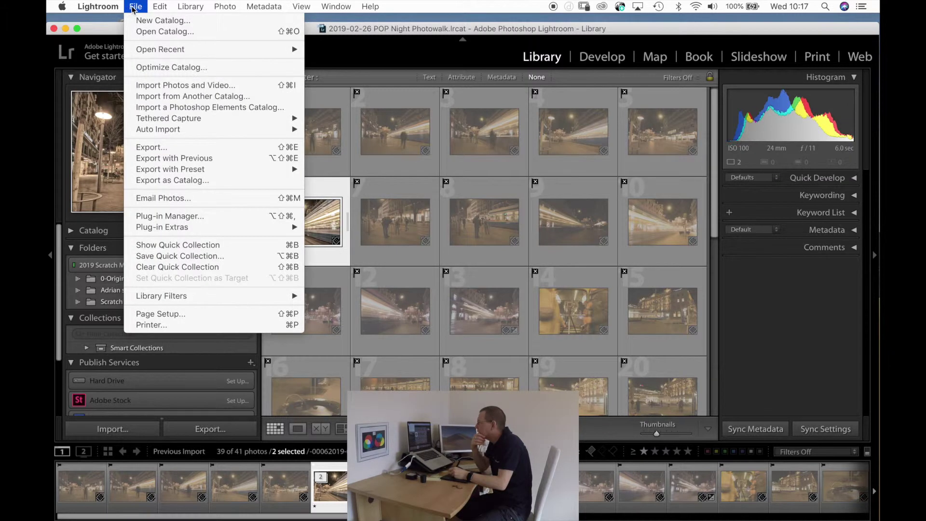
mouse_move(106, 10)
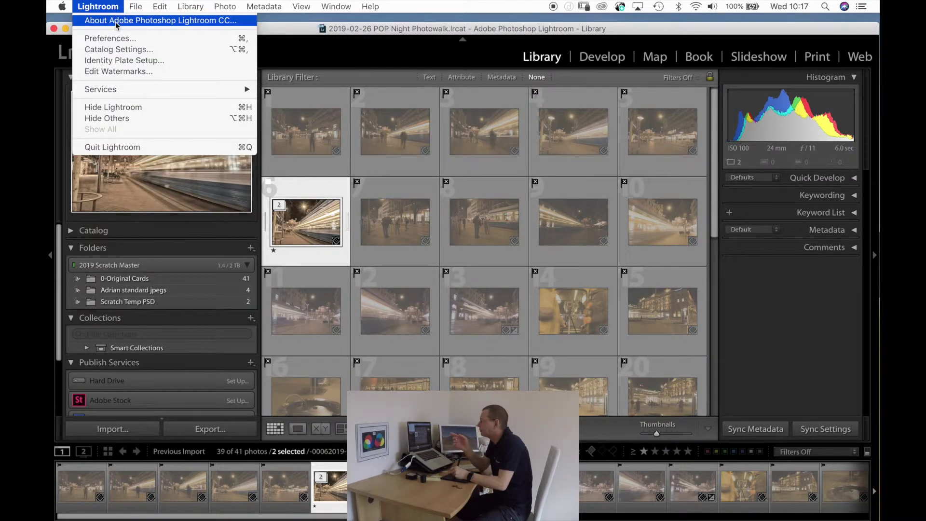
left_click(127, 147)
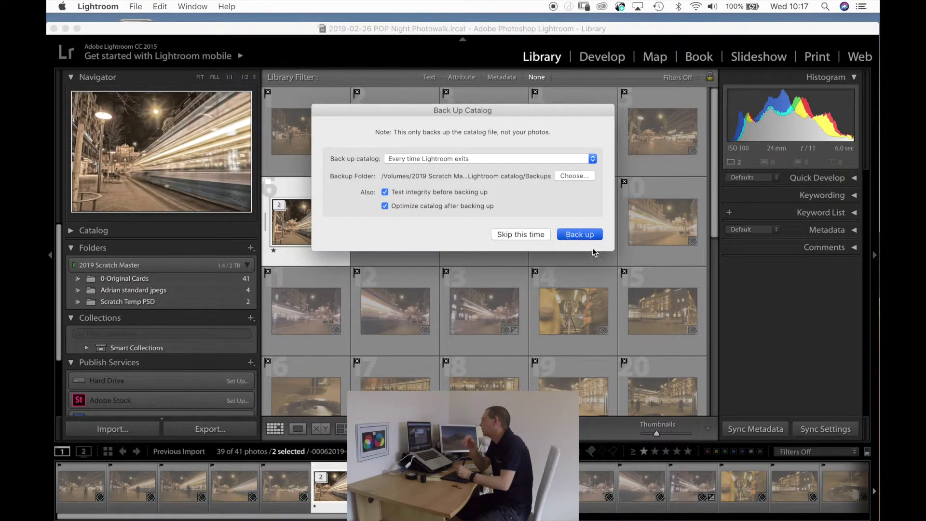
left_click(586, 236)
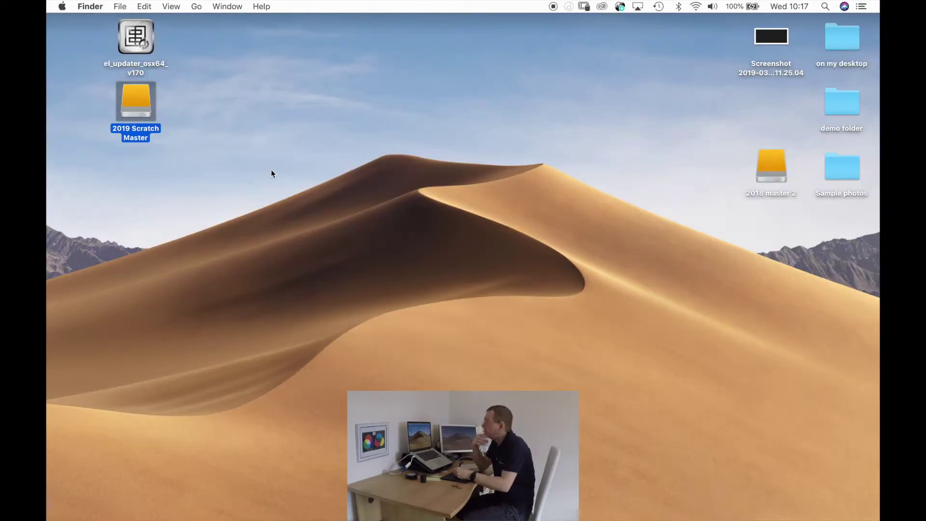
Step: Relaunch Lightroom and start creating a new catalog, choosing the Desktop of the user's home folder on Macintosh HD as its location
left_click(50, 85)
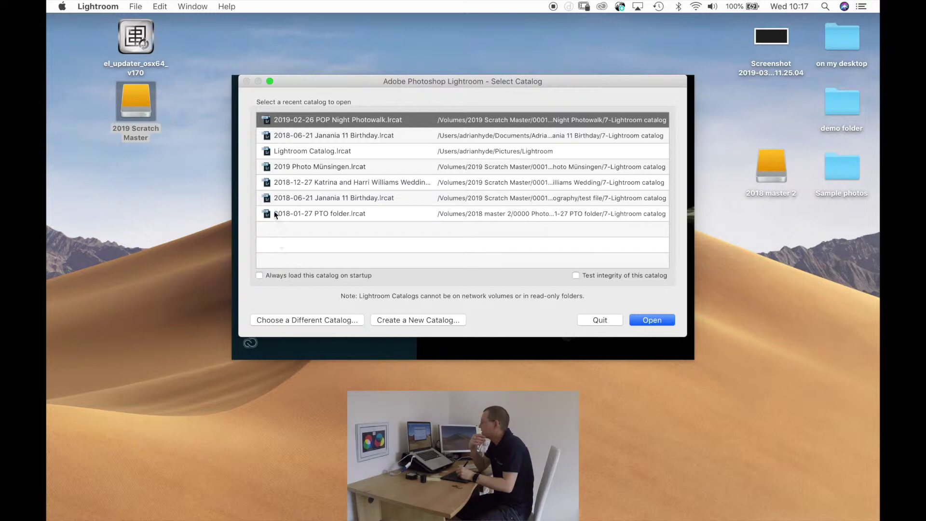
left_click(412, 321)
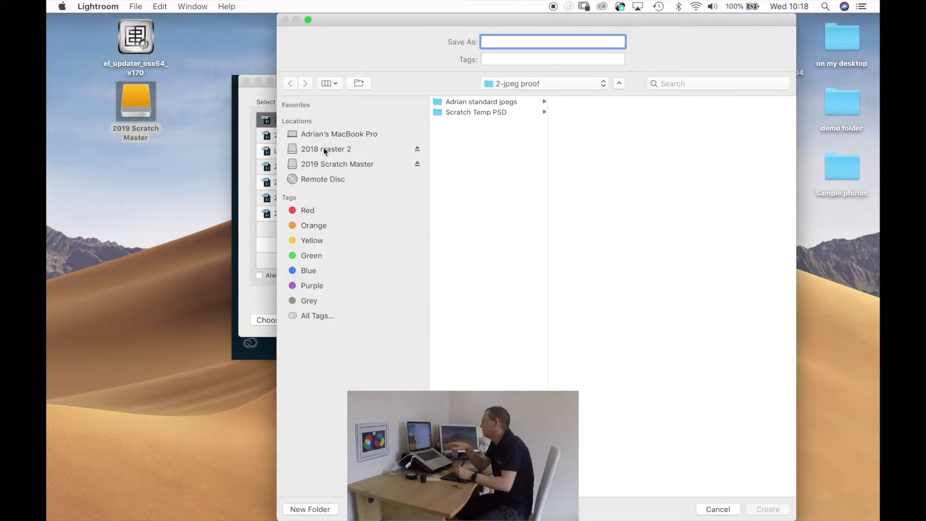
left_click(335, 136)
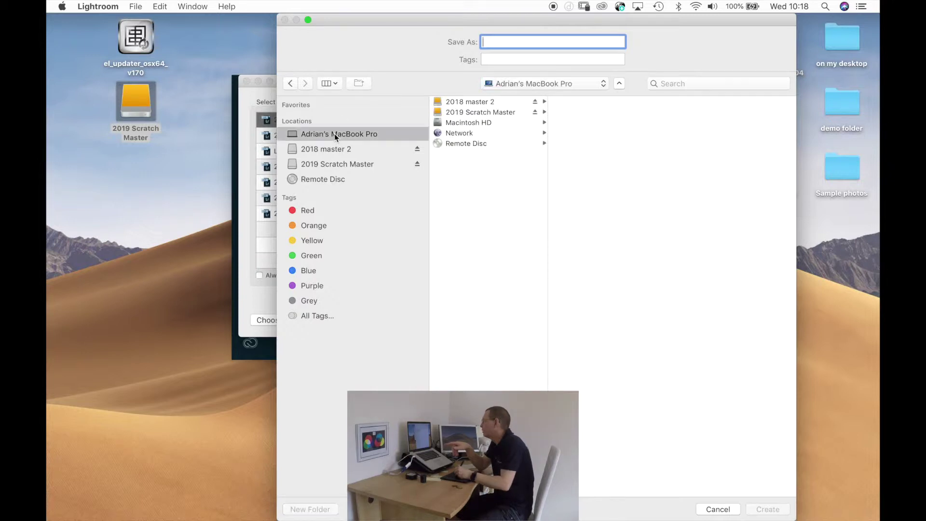
left_click(464, 123)
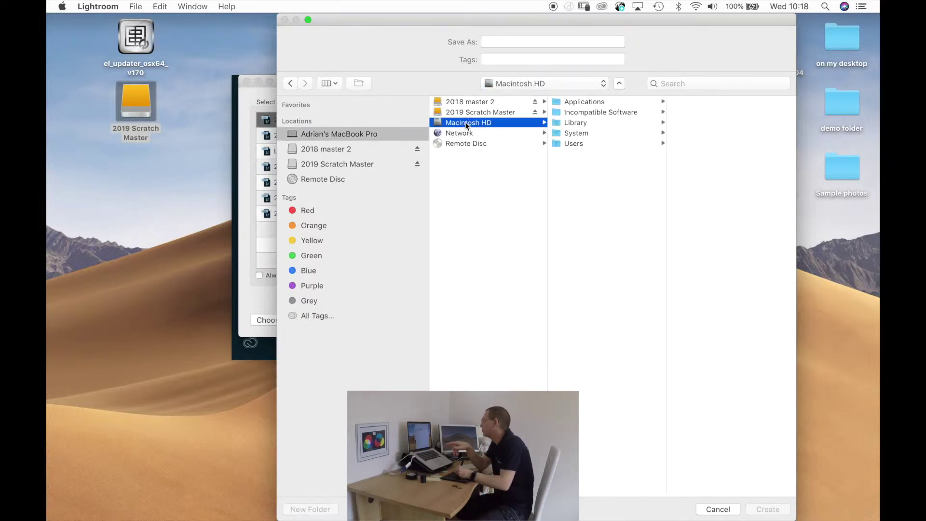
left_click(578, 143)
left_click(696, 100)
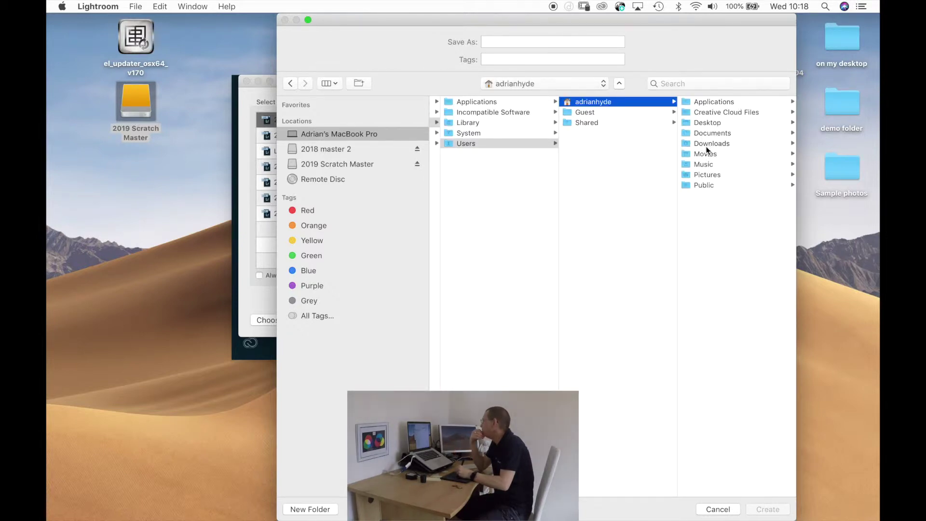
left_click(707, 123)
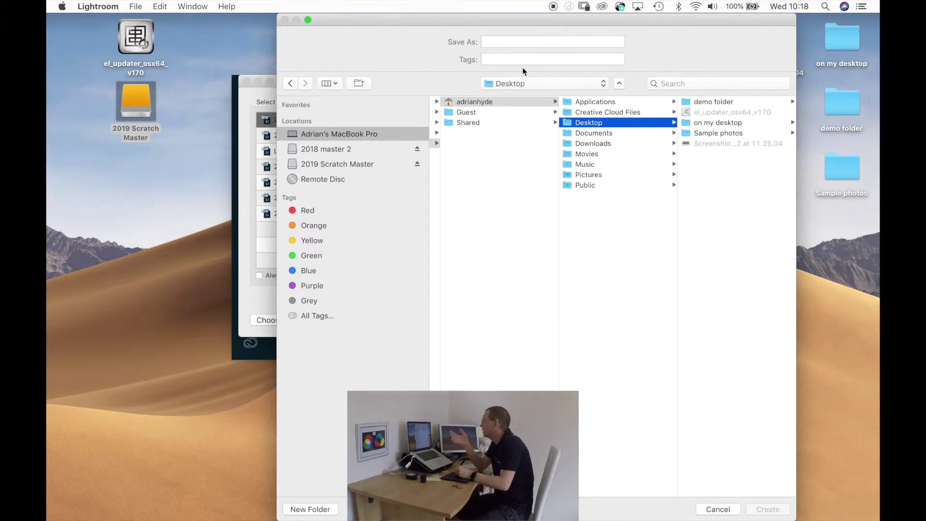
Step: Name the new catalog Demo and create it
left_click(510, 41)
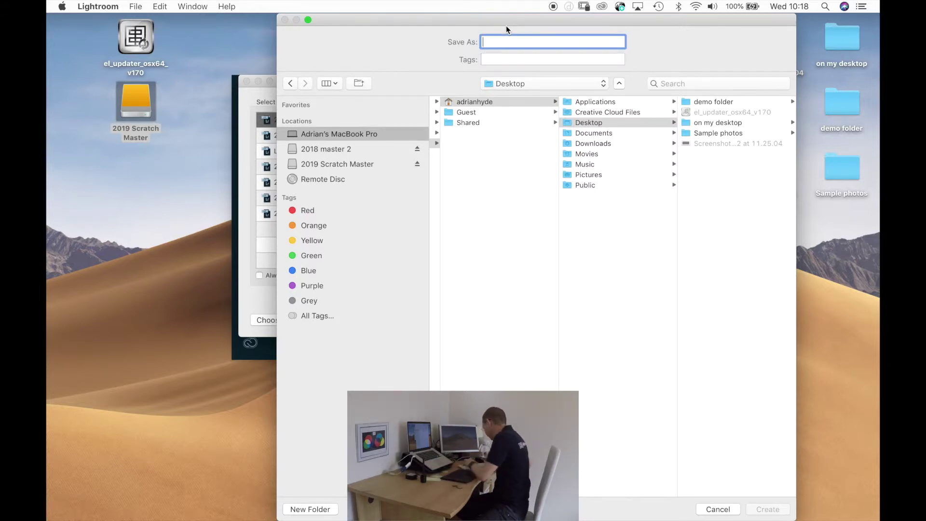
type("Demo")
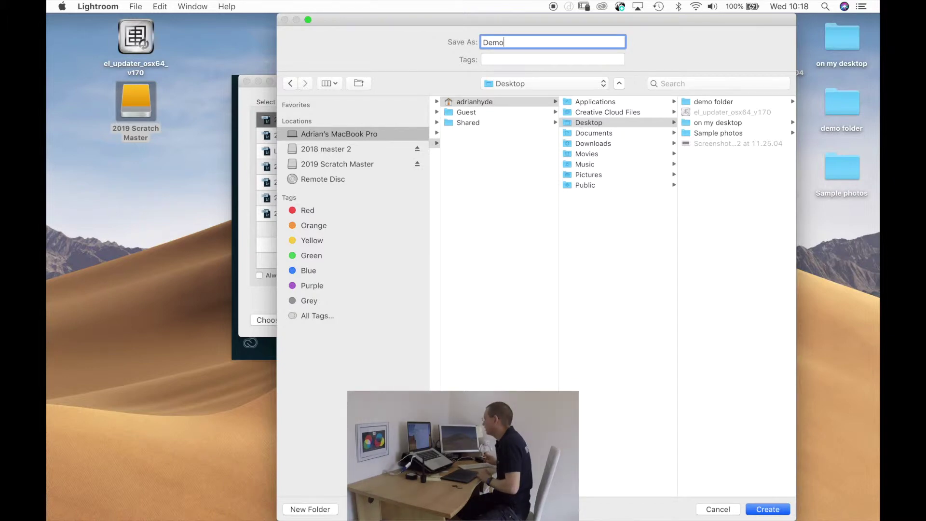
key("Return")
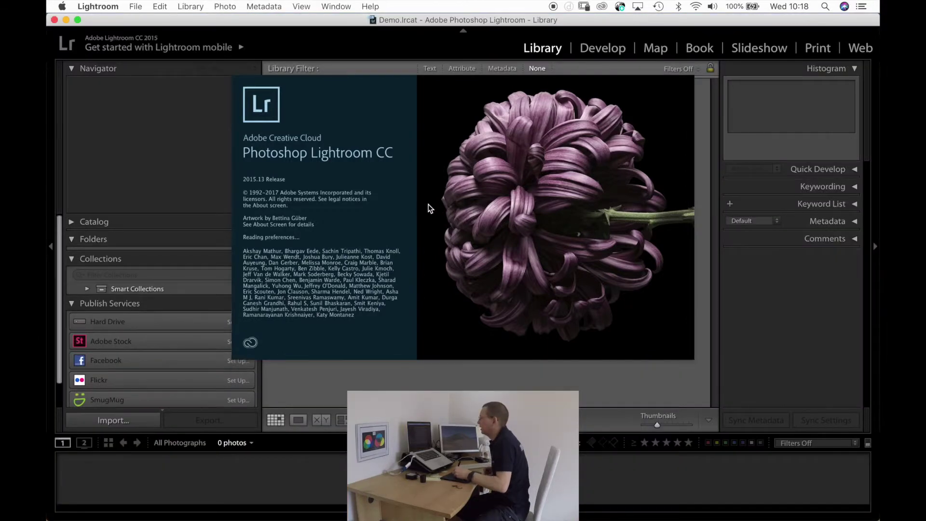
Step: Quit Lightroom, examine the catalog files in the desktop's Demo folder, and reopen the catalog from Demo.lrcat
left_click(52, 21)
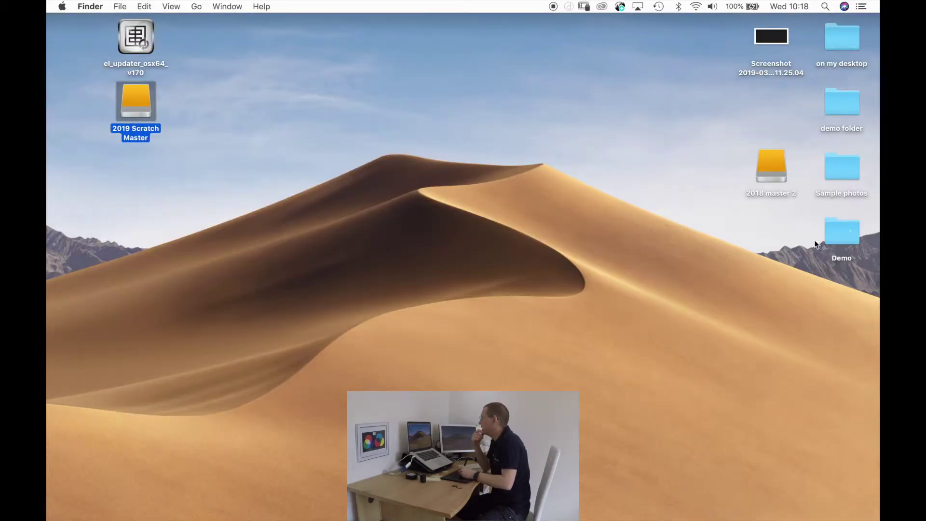
left_click(844, 231)
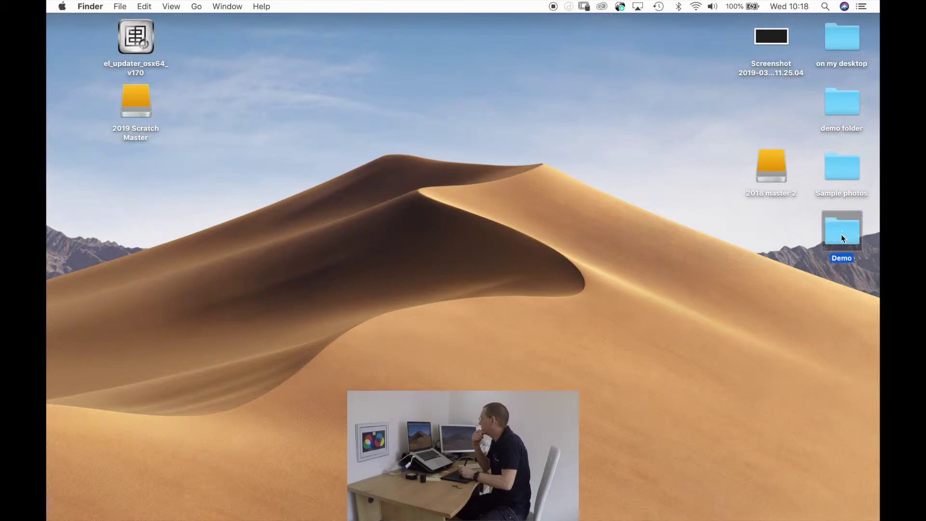
double_click(837, 236)
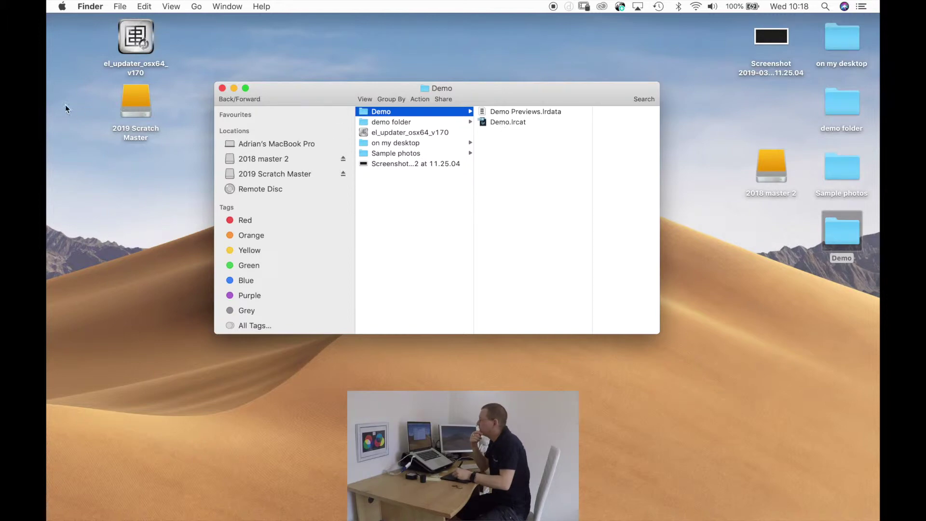
mouse_move(46, 106)
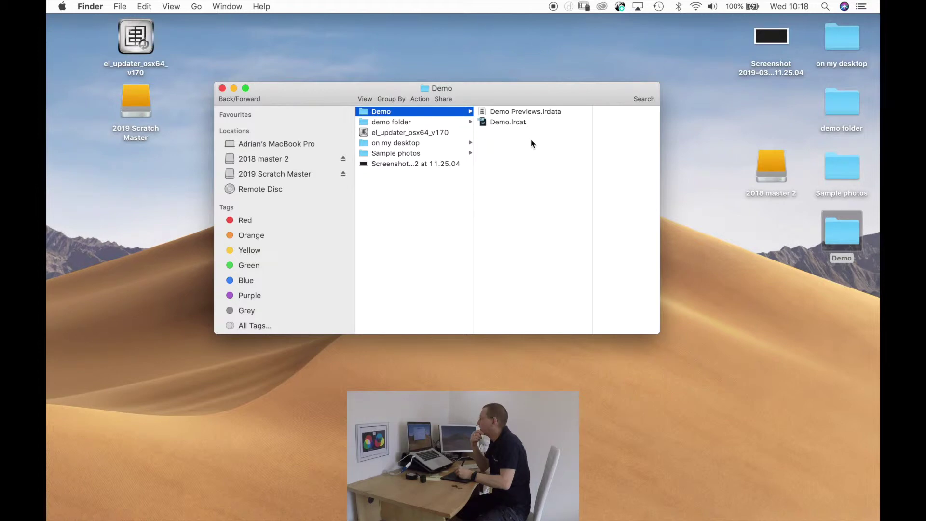
double_click(502, 123)
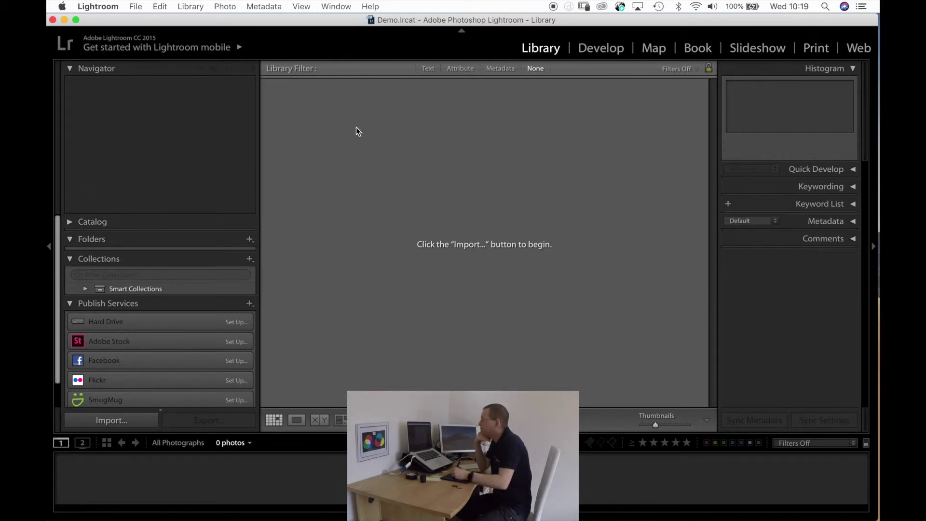
Step: Close Lightroom and the folder window, and move the desktop's Demo folder to the Trash
left_click(51, 19)
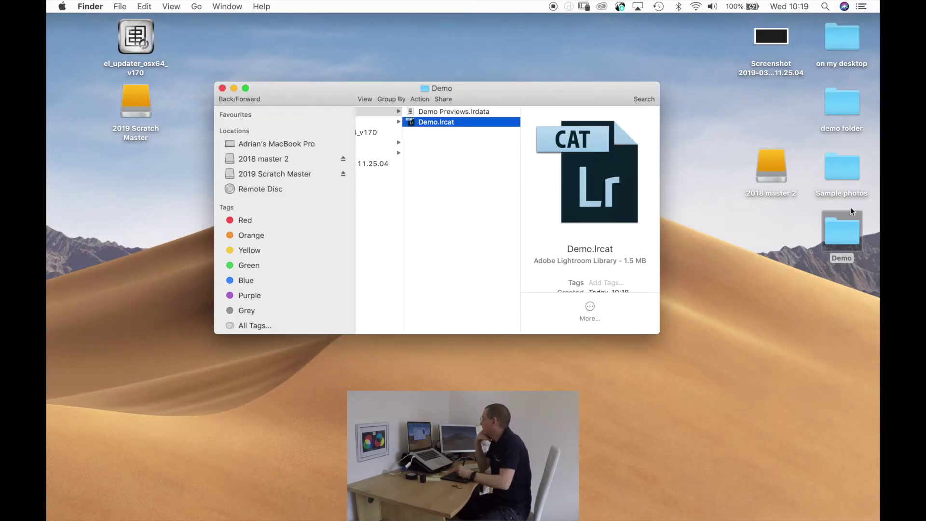
left_click(222, 88)
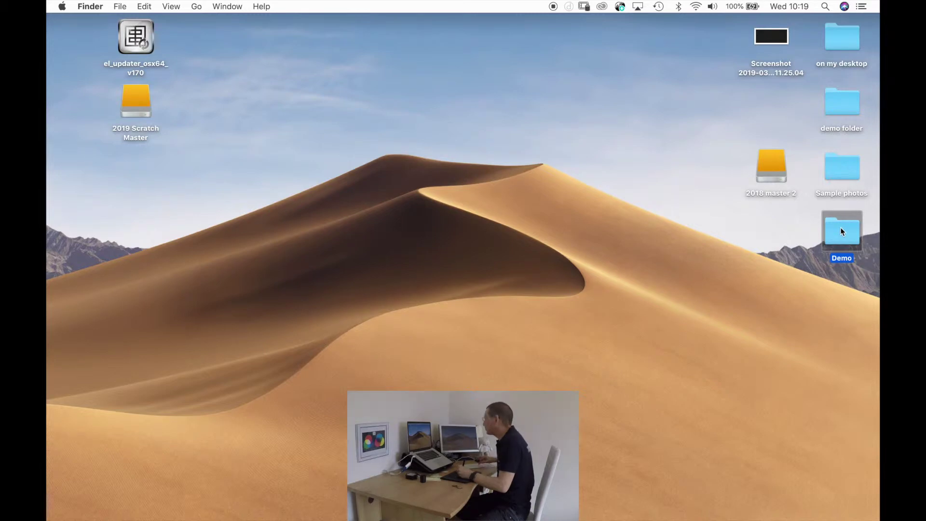
key("super+BackSpace")
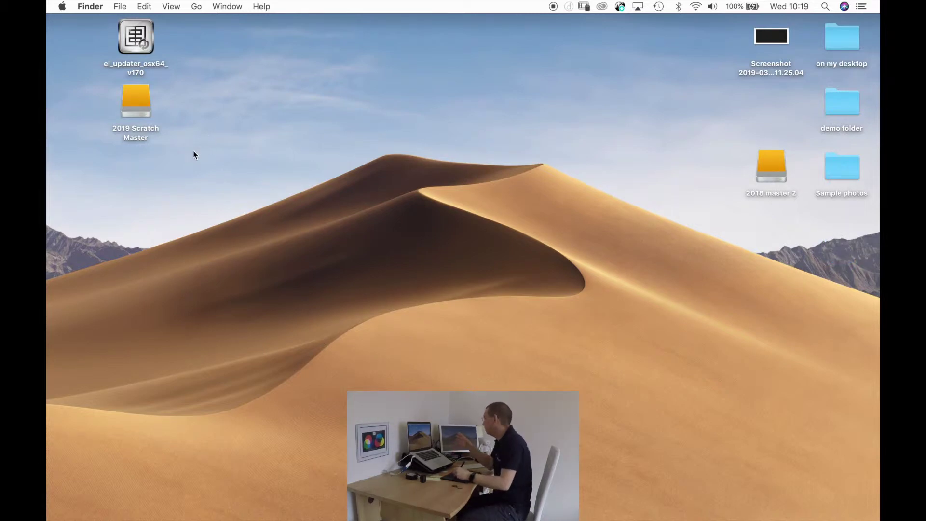
Step: Browse the 2019 Scratch Master drive to 0001 Photography > 0001 Clients, and widen the column to fit the full folder names
left_click(143, 105)
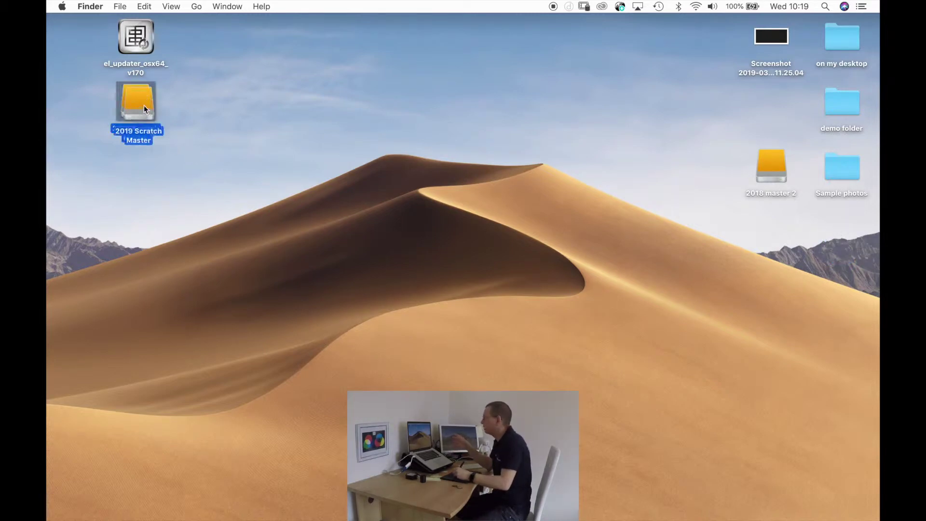
double_click(141, 103)
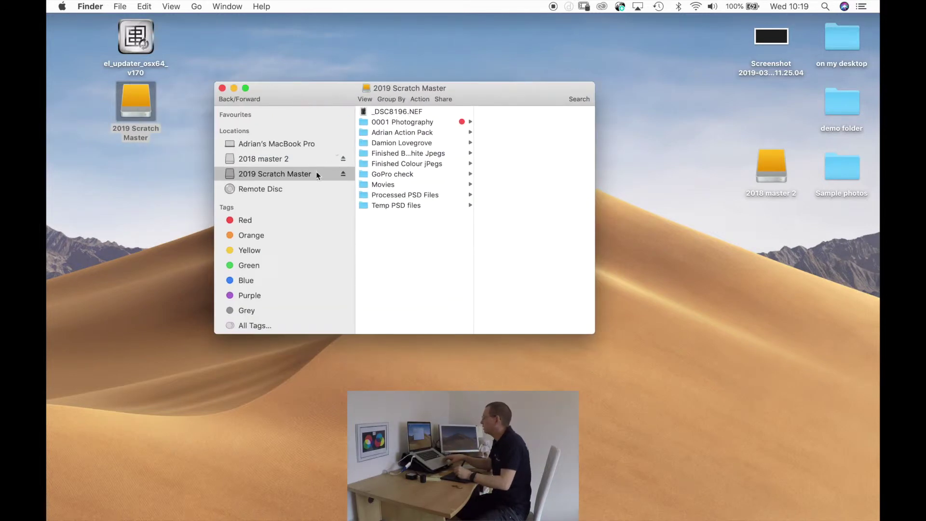
left_click(410, 121)
left_click(528, 113)
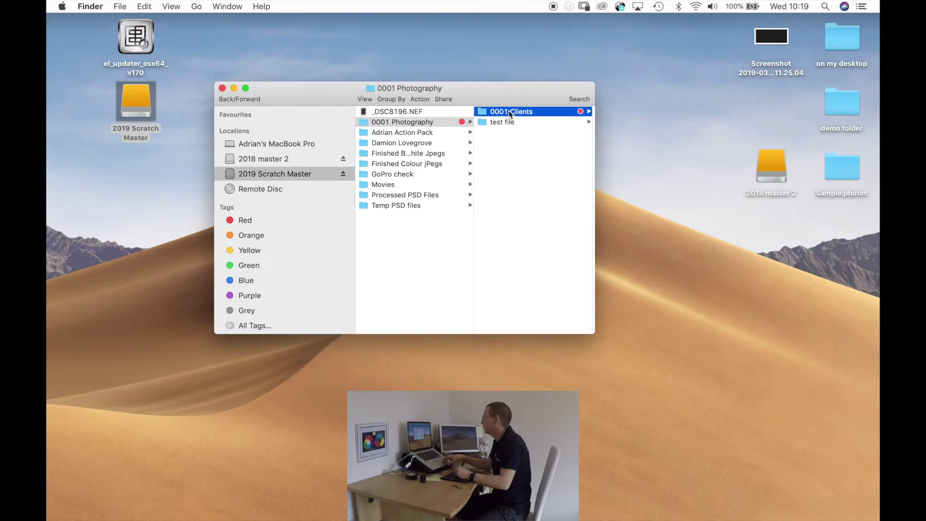
left_click(525, 112)
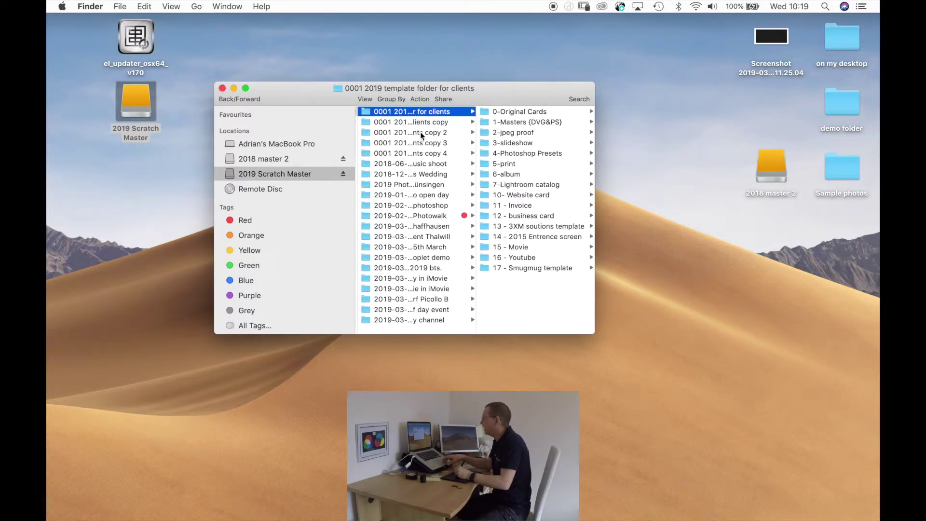
left_click_drag(475, 276, 599, 274)
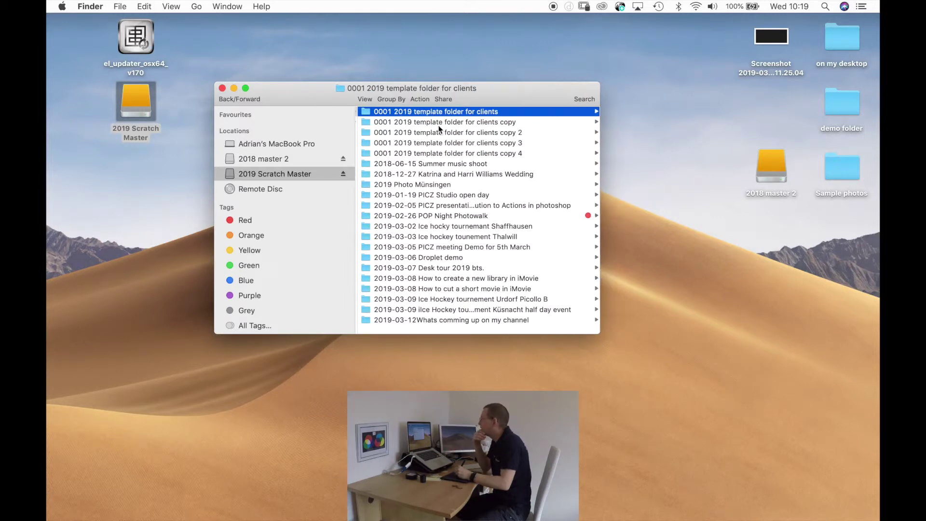
Step: Rename the folder 0001 2019 template folder for clients copy 4 as 2019-03-12 Meetup Nighttime walk number 2
double_click(422, 153)
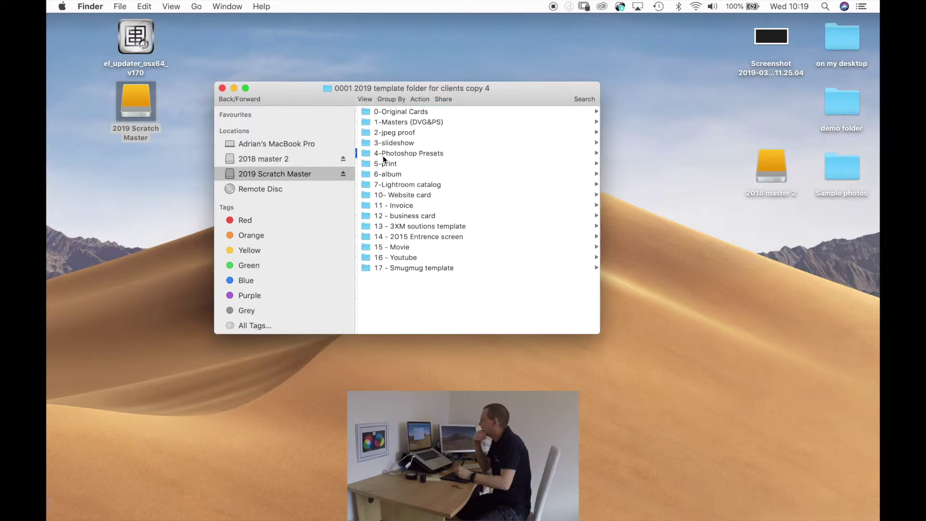
scroll(396, 159, "left", 3)
scroll(398, 161, "left", 3)
scroll(400, 157, "right", 5)
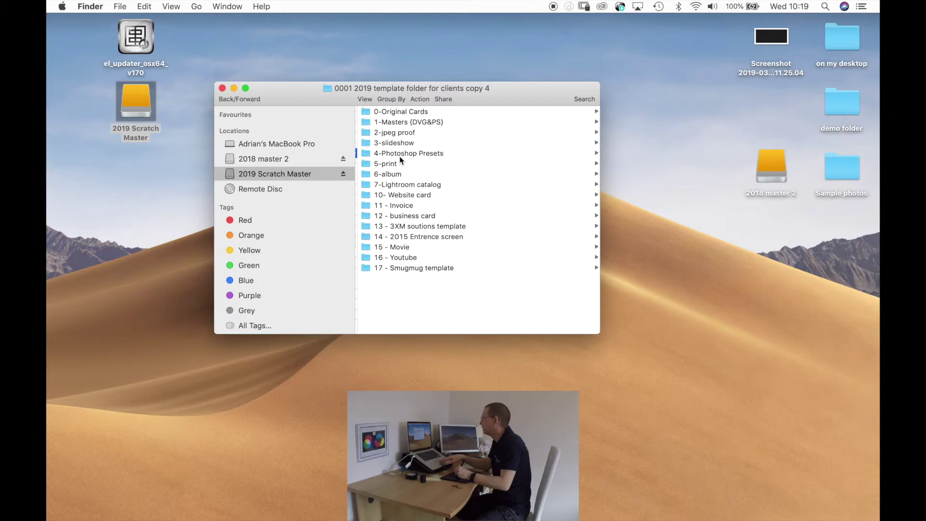
key("Return")
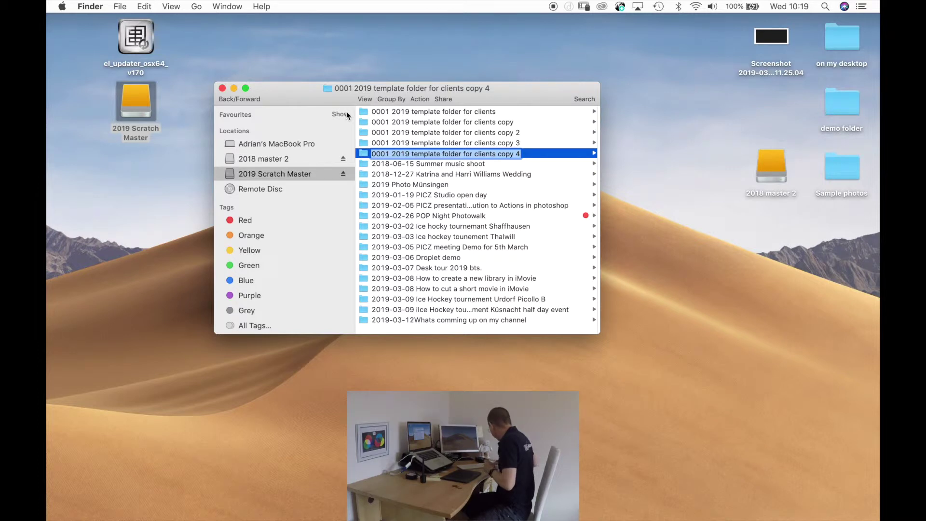
type("2019-")
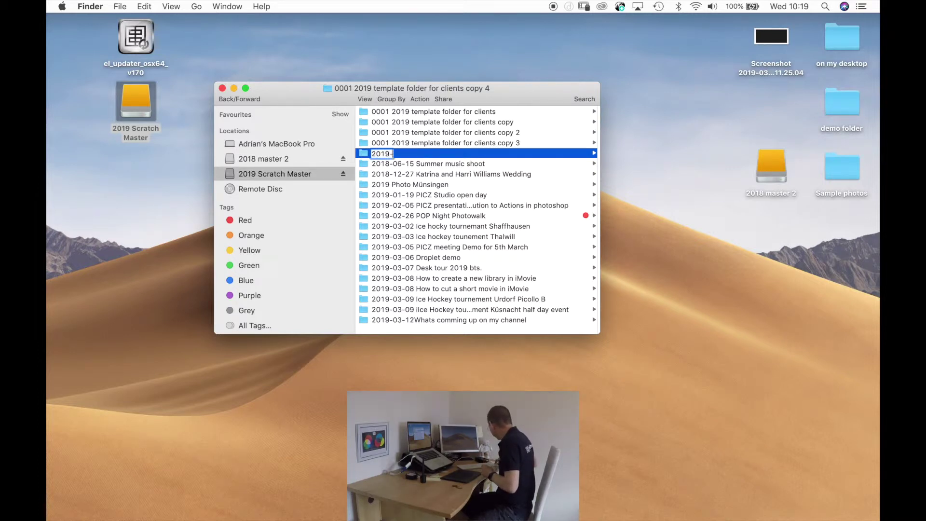
type("03-")
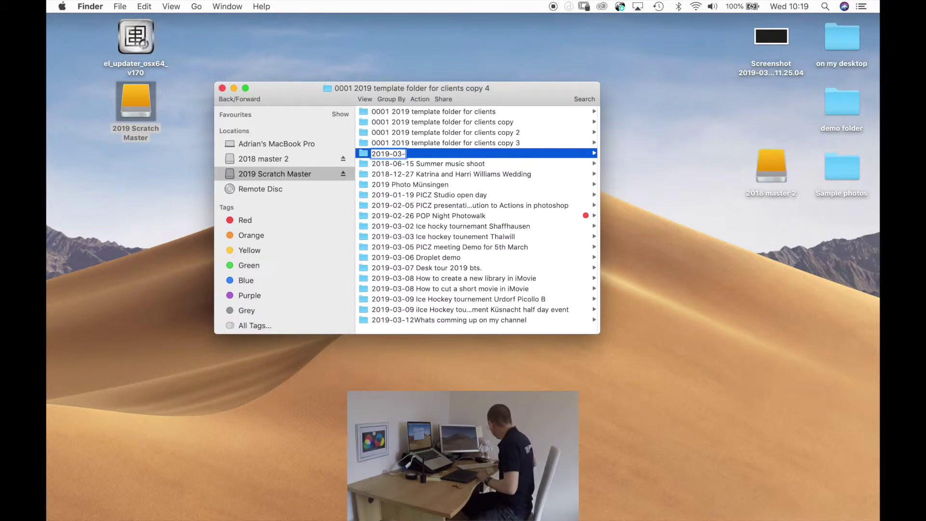
type("12")
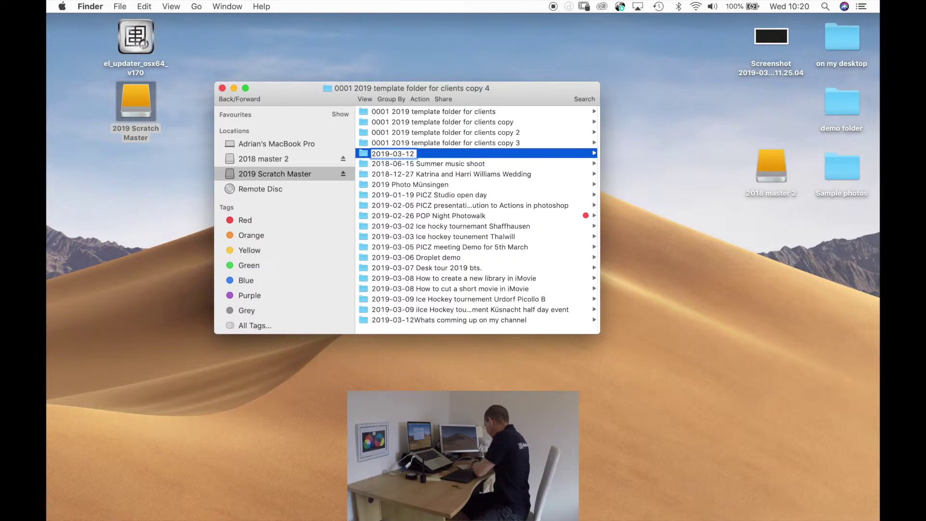
type("Meetup")
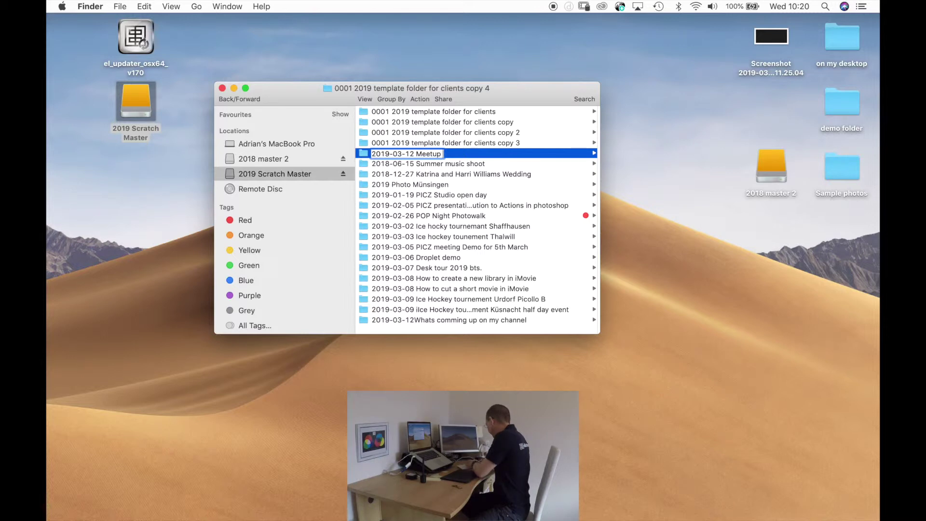
type("Nighti")
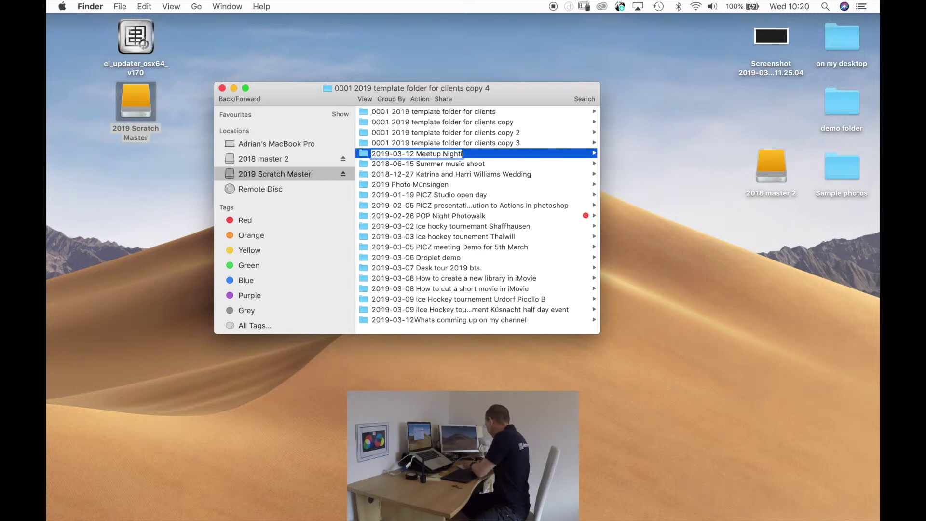
type("n")
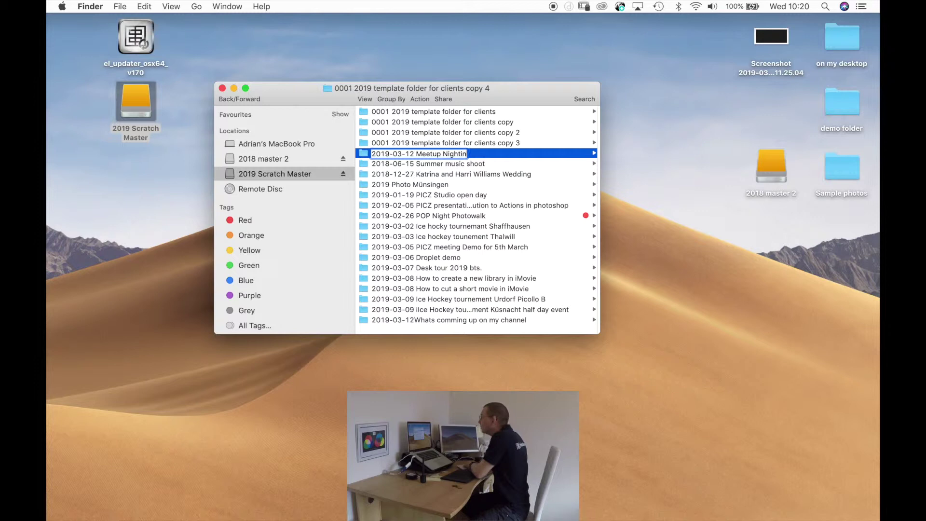
key("BackSpace")
key("BackSpace")
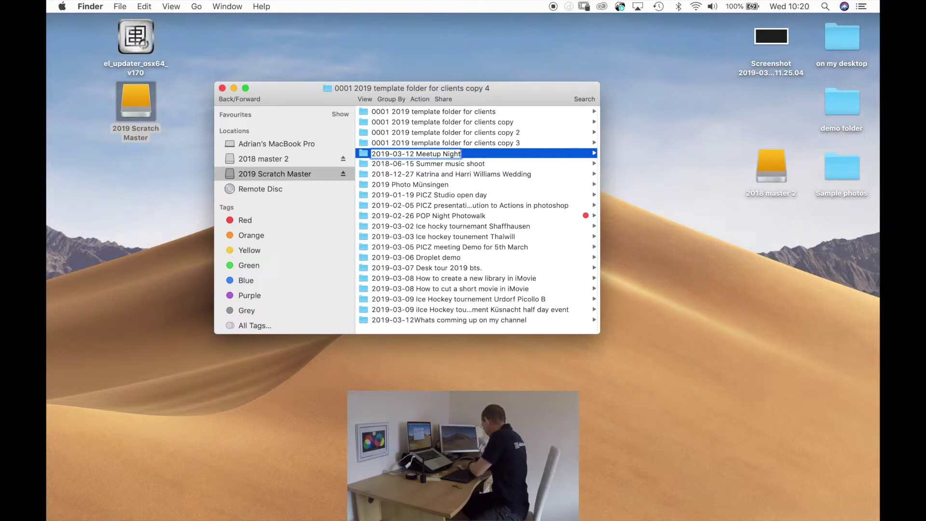
type("timr")
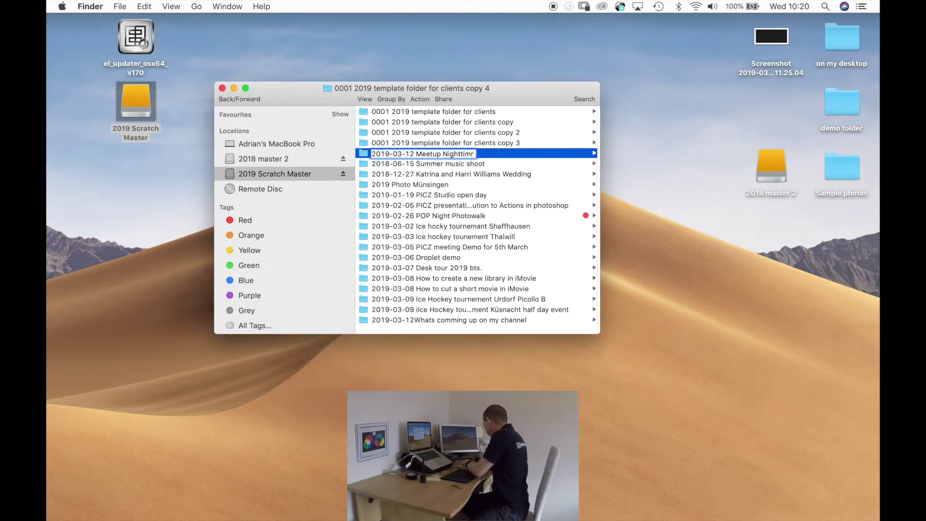
type(" walk")
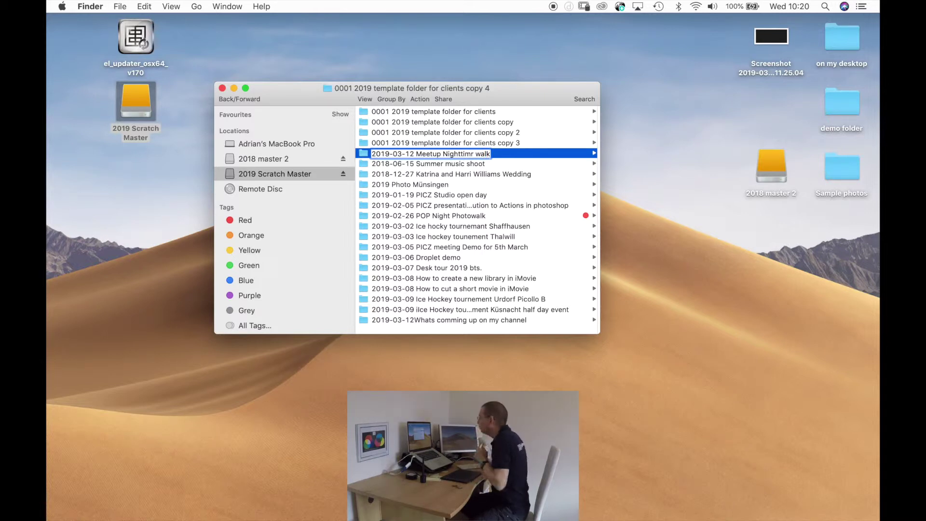
key("BackSpace")
key("BackSpace")
key("BackSpace")
key("BackSpace")
key("BackSpace")
key("BackSpace")
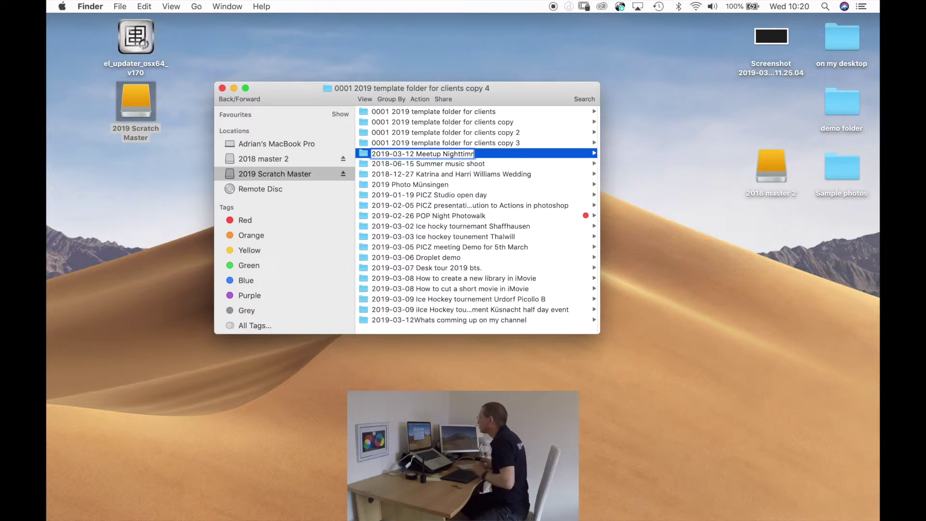
key("BackSpace")
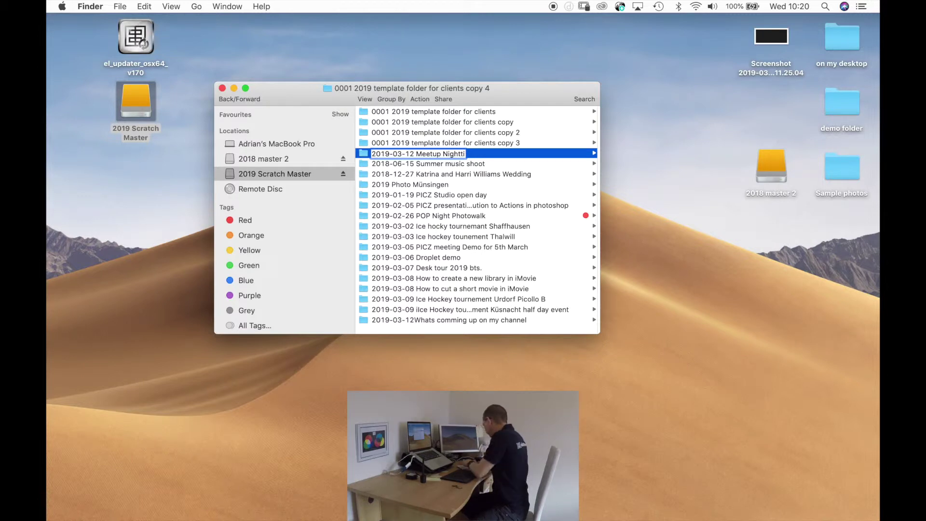
type("me walk")
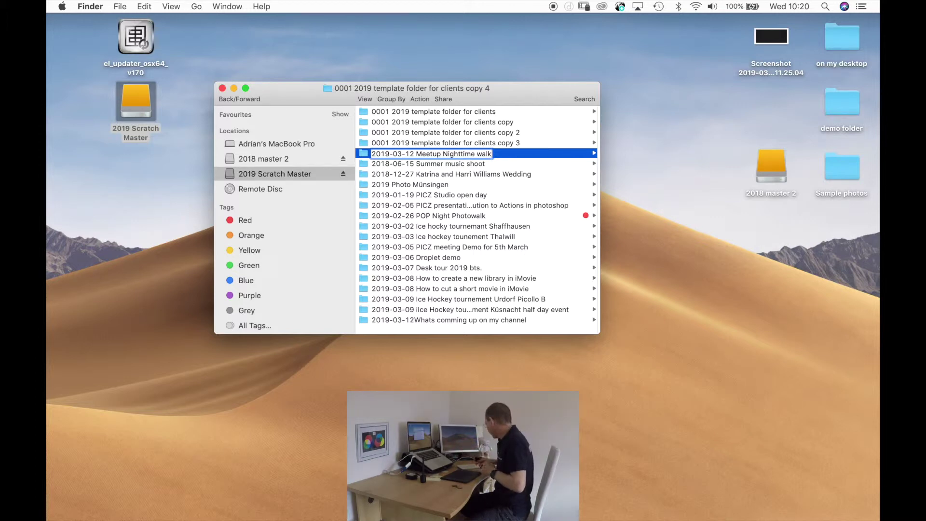
type("nu")
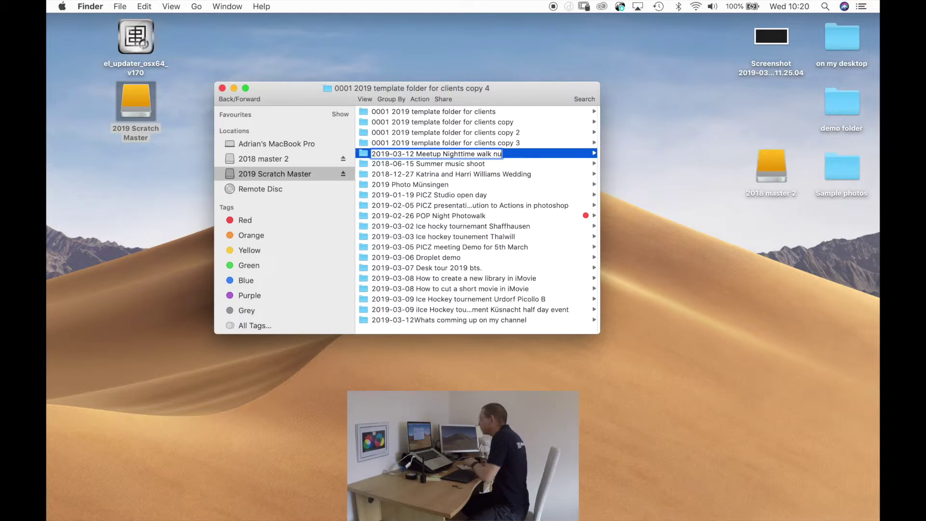
key("BackSpace")
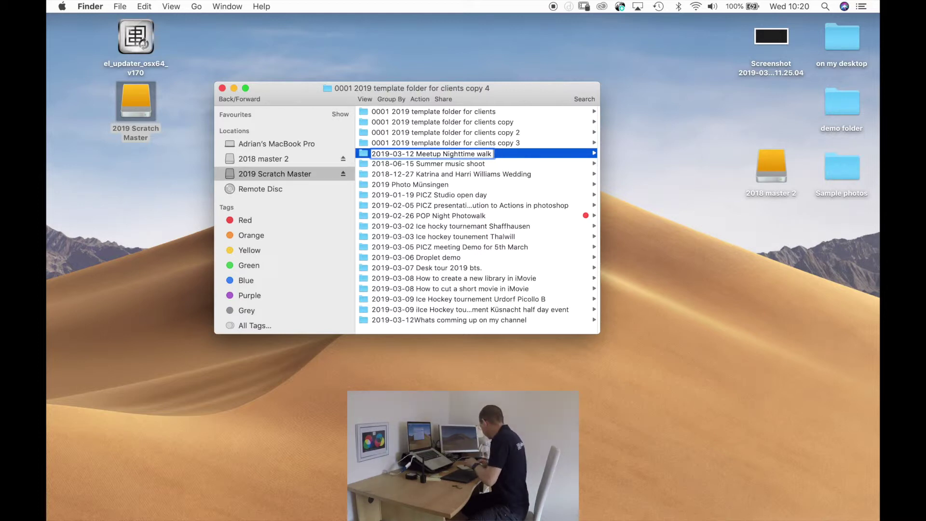
type("umber 2")
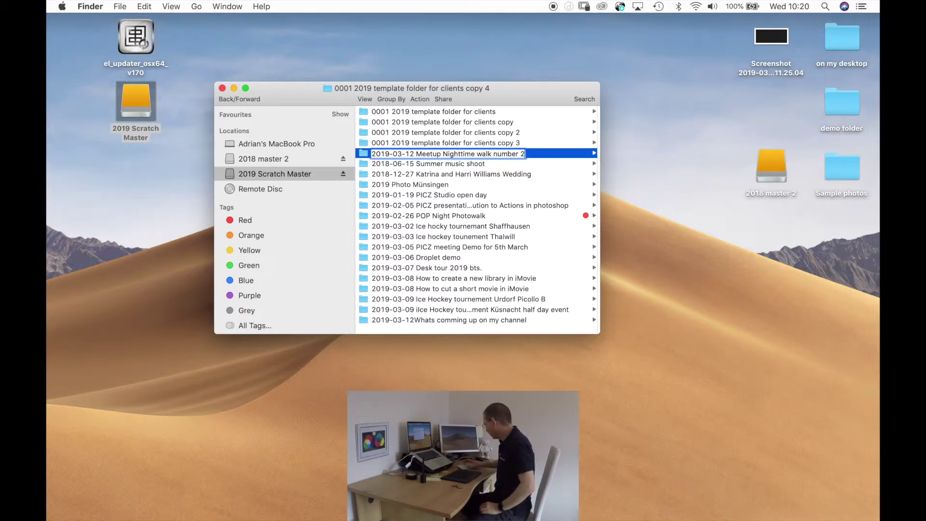
Step: Copy the full new folder name to the clipboard and apply the rename
key("super+a")
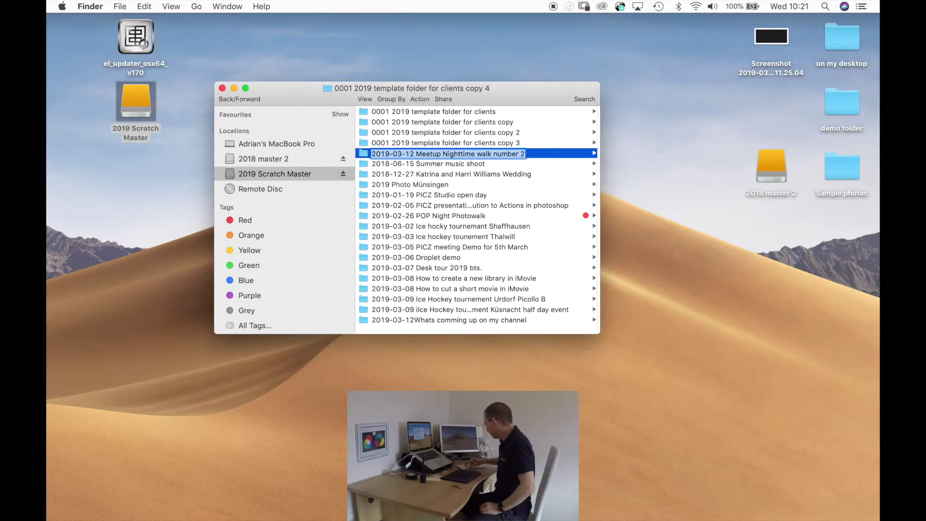
key("super+c")
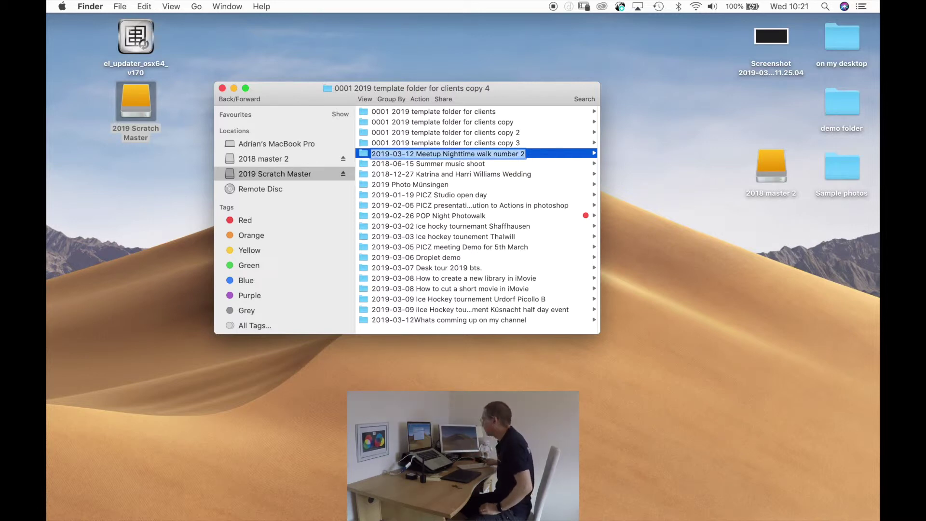
key("Return")
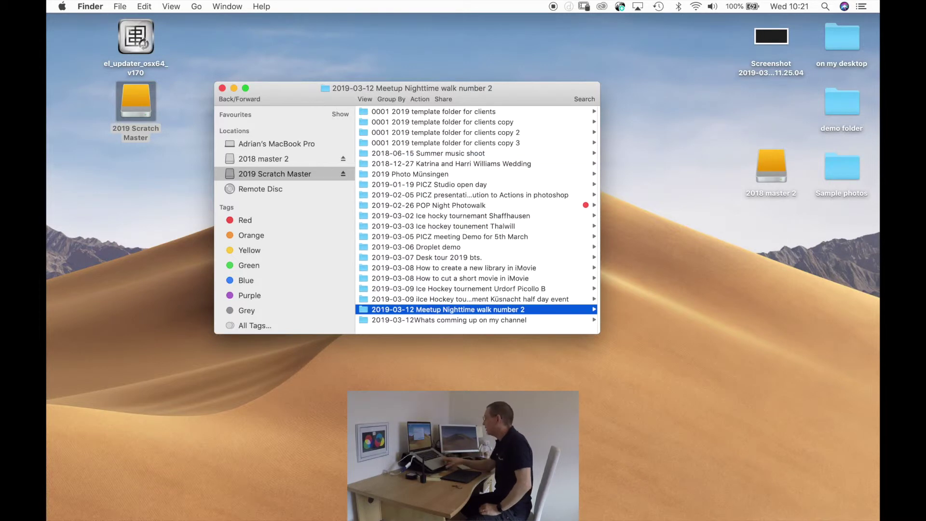
Step: Open the renamed shoot folder, and select all the photos in DCIM > 120ND800 on the NIKON D800 card
left_click(423, 312)
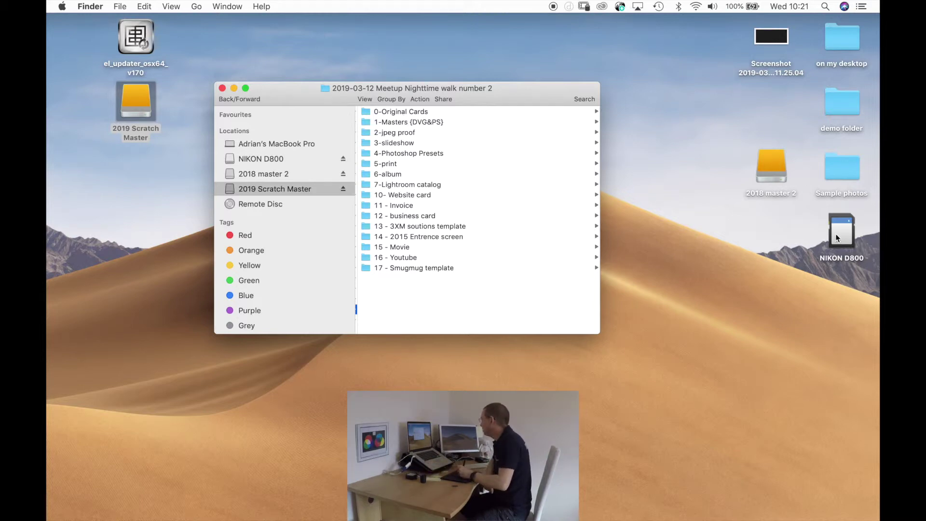
double_click(840, 234)
left_click(394, 123)
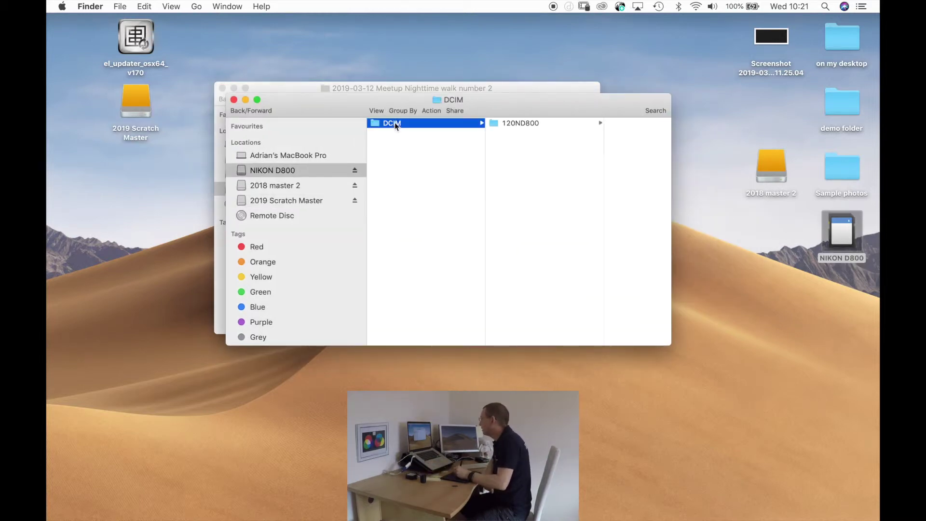
left_click(521, 125)
left_click(581, 135)
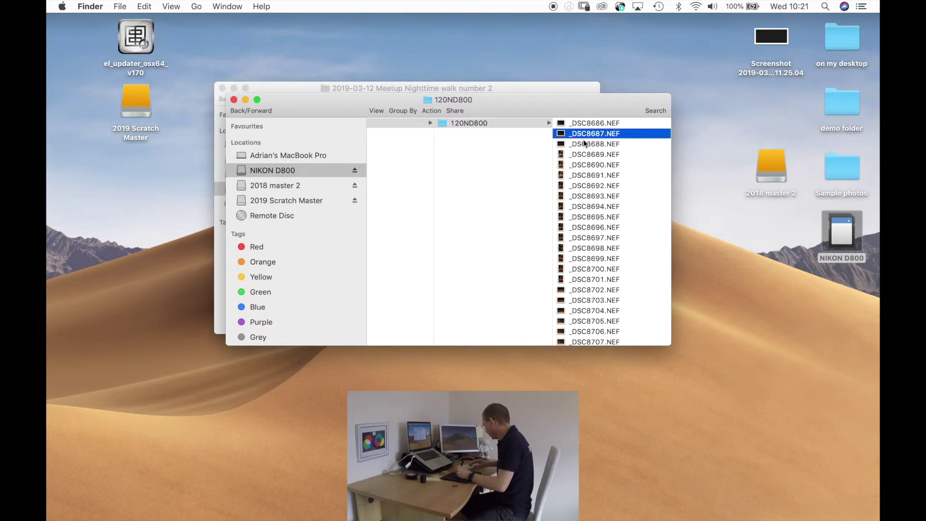
key("super+a")
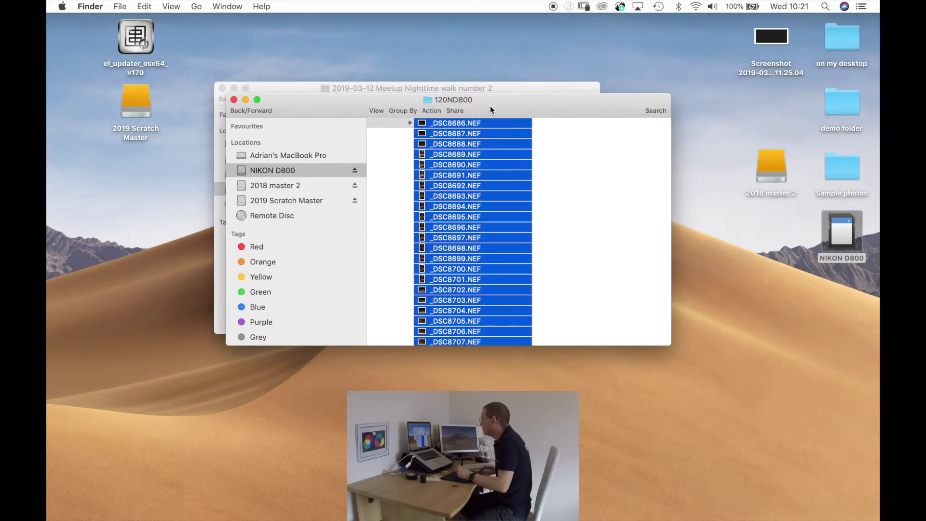
Step: Copy the selected card photos into the shoot's 0-Original Cards folder and close the card's window
left_click_drag(490, 106, 549, 258)
left_click(398, 114)
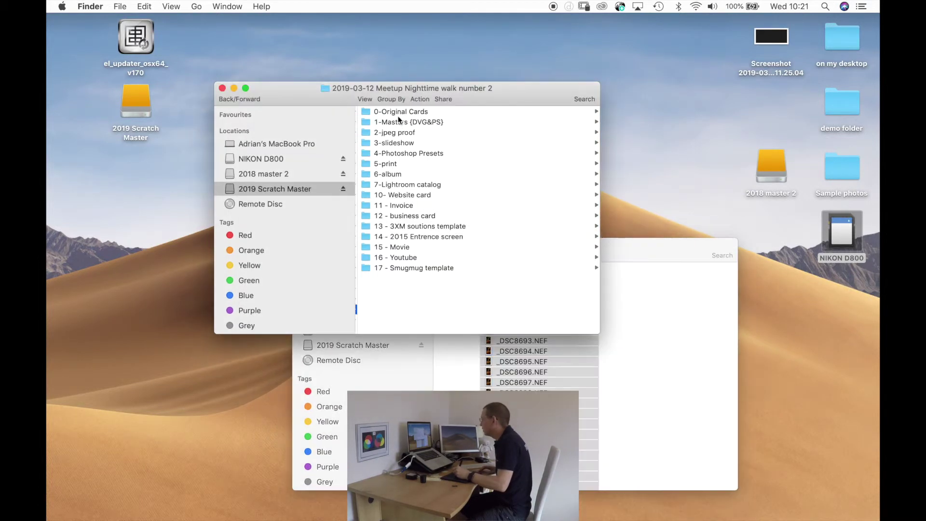
double_click(398, 115)
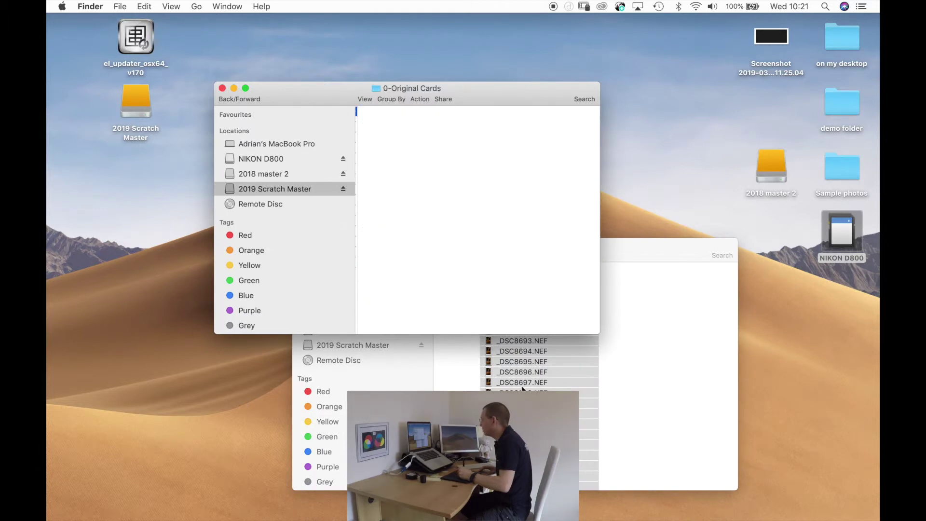
left_click_drag(504, 338, 467, 241)
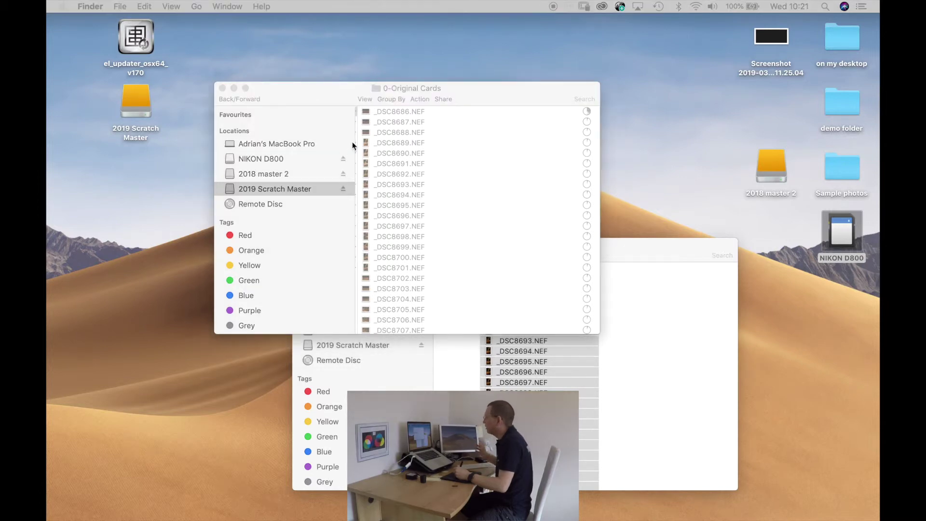
left_click_drag(664, 259, 701, 250)
left_click(339, 236)
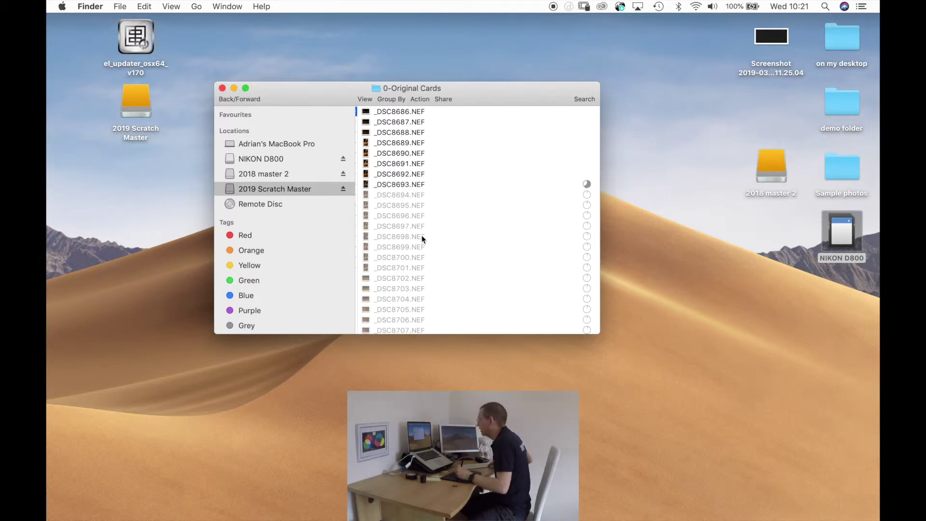
Step: Examine the shoot folder's template subfolders, including the contents of 10- Website card and 15 - Movie
key("super+Up")
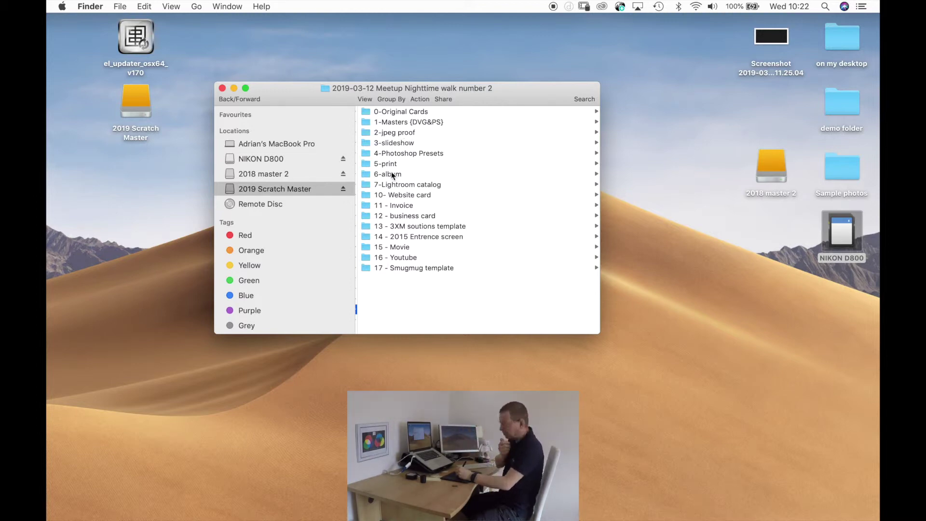
double_click(402, 195)
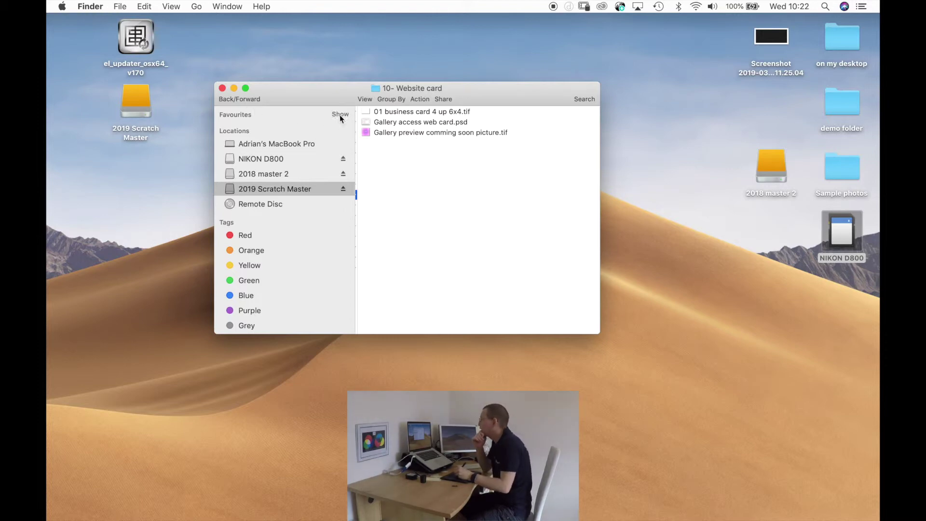
left_click(226, 98)
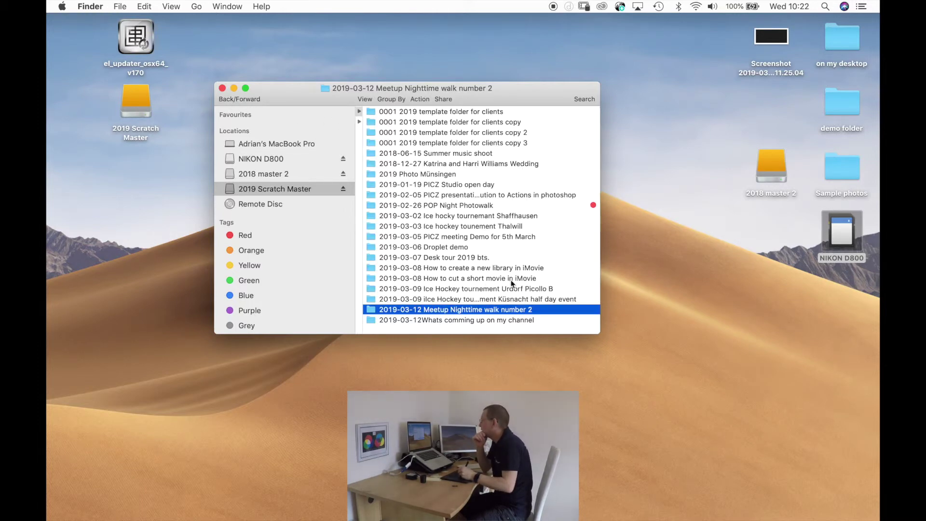
left_click(440, 311)
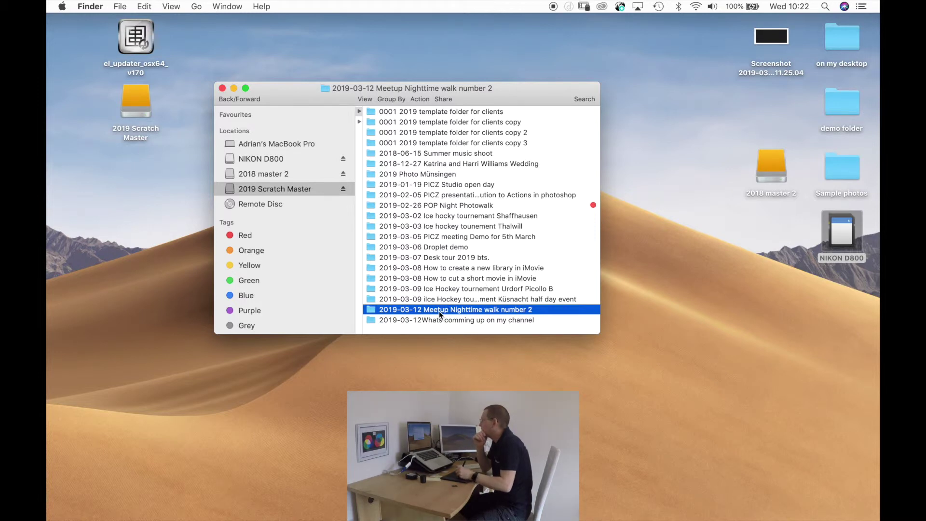
left_click(546, 311)
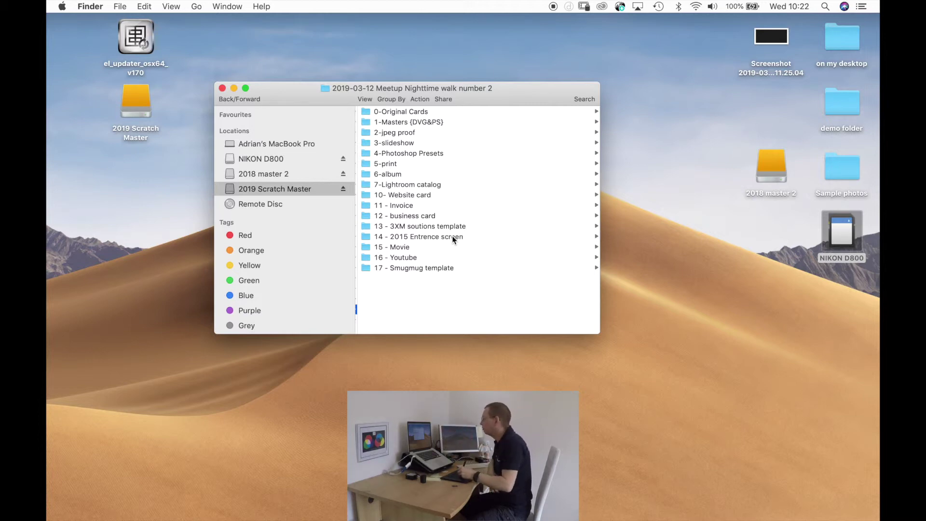
double_click(404, 247)
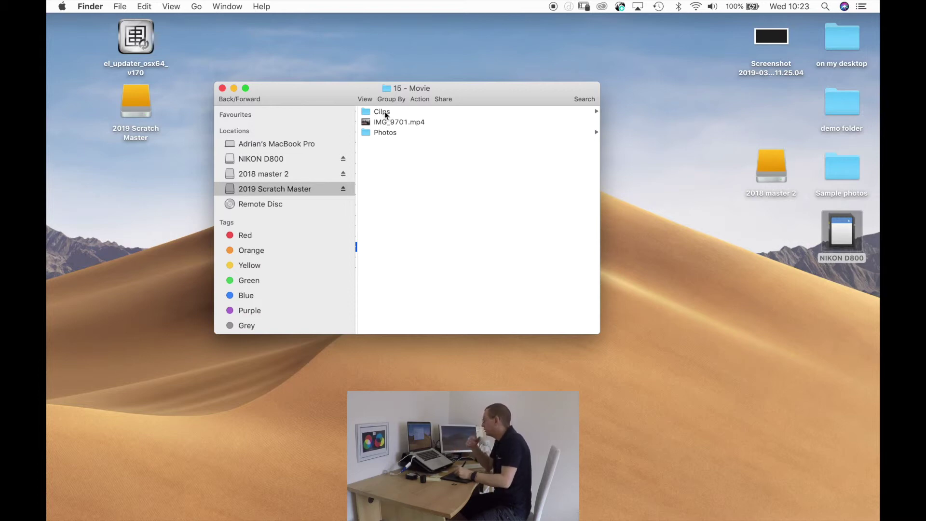
Step: Examine the shoot's 16 - Youtube > YouTube thumbnails folder, including previews of the screenshots in data files
key("Left")
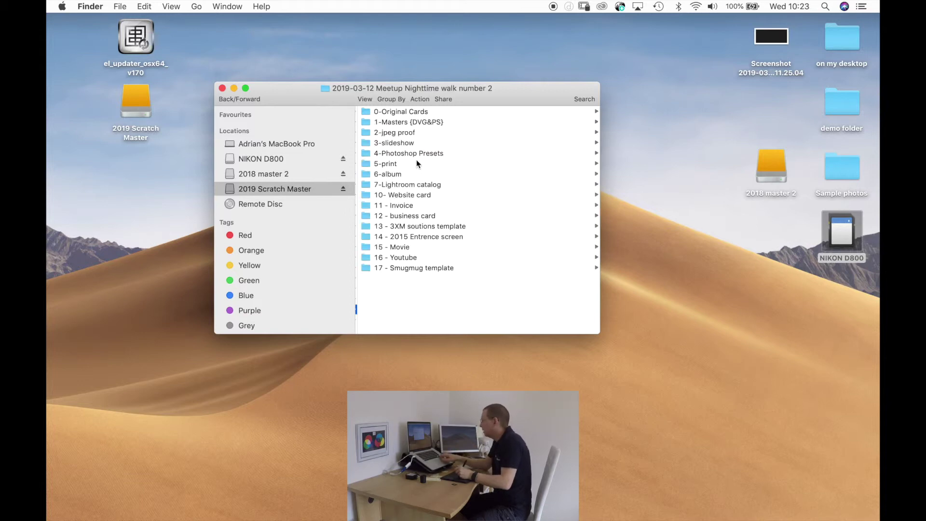
double_click(405, 257)
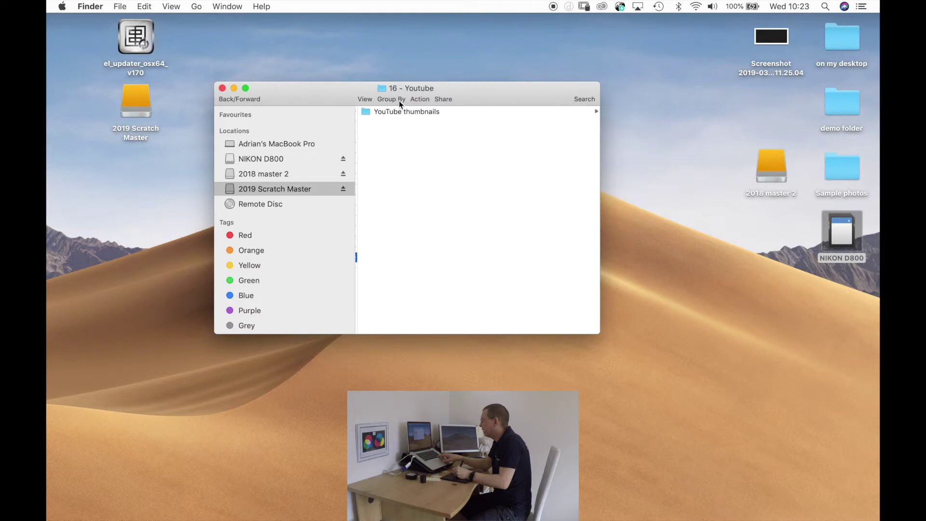
double_click(399, 111)
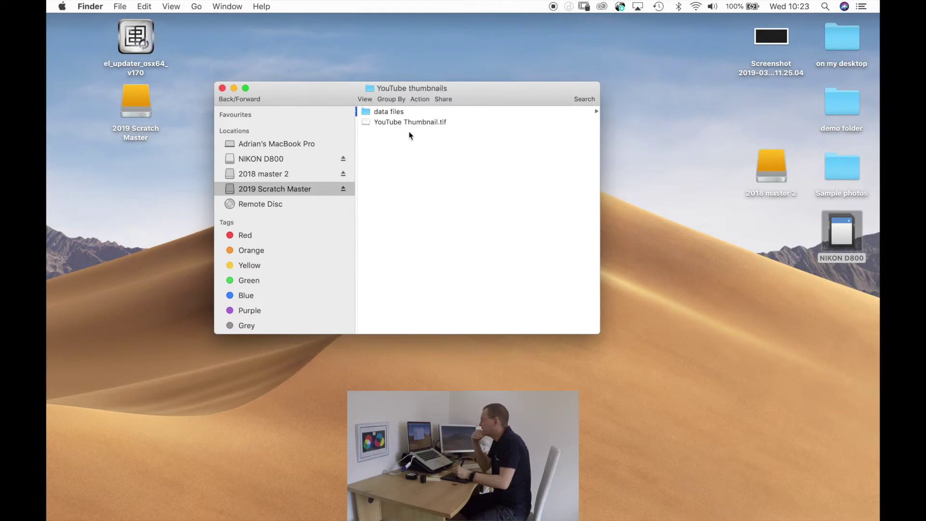
double_click(390, 111)
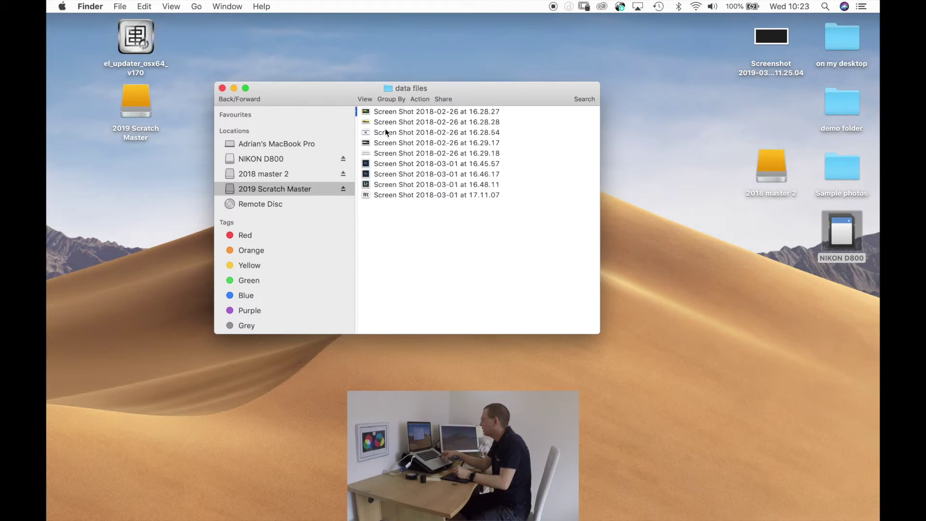
left_click(387, 112)
key("super+3")
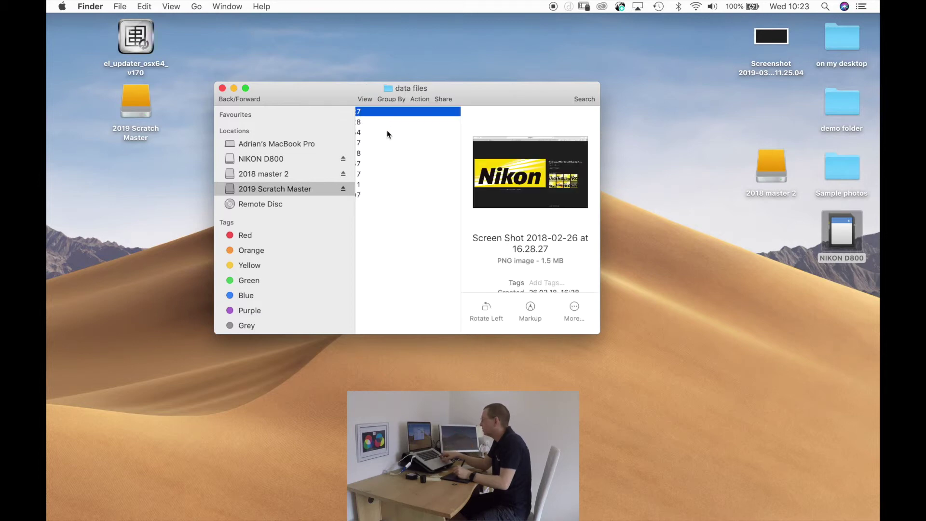
key("Down")
key("Down")
key("Down")
key("Down")
key("Up")
key("Up")
key("Up")
key("Up")
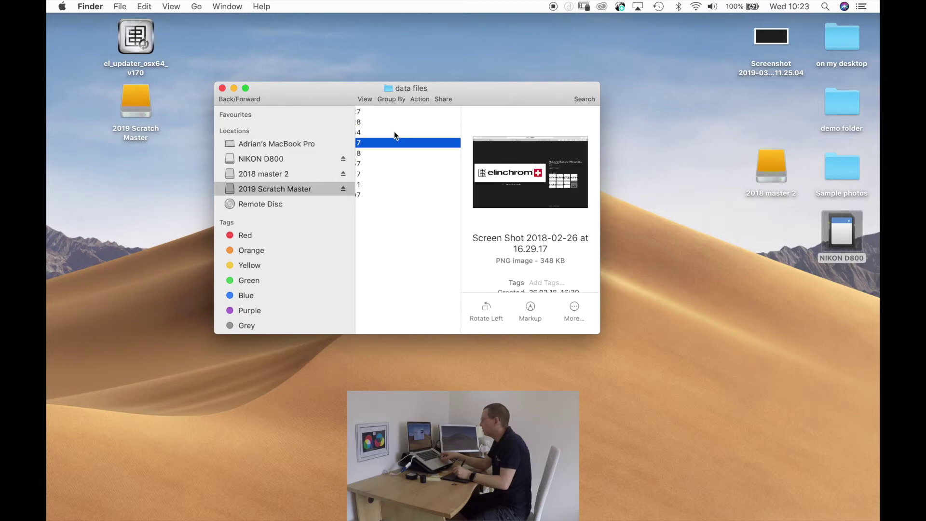
key("super+2")
key("super+Up")
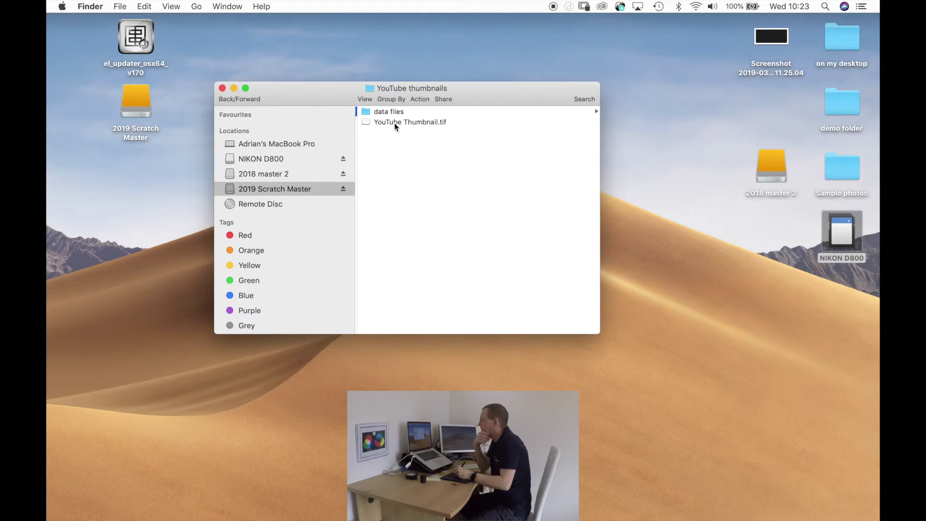
Step: Open YouTube Thumbnail.tif in Photoshop to view the thumbnail template, and close the document and the Photoshop window
left_click_drag(393, 123, 60, 104)
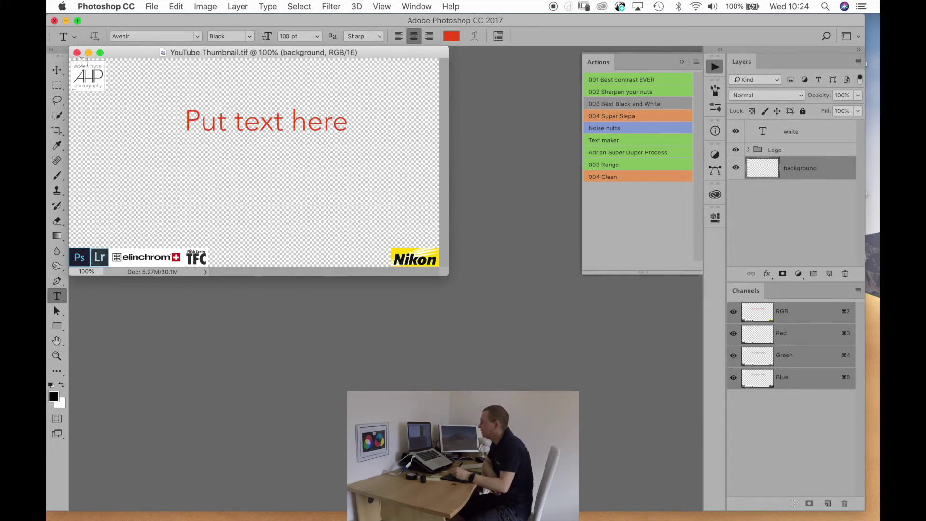
left_click(76, 52)
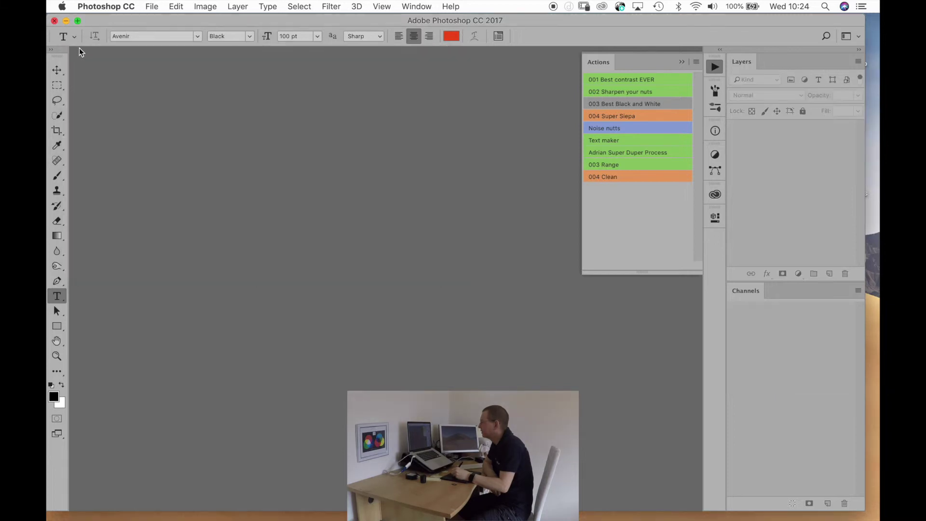
left_click(54, 21)
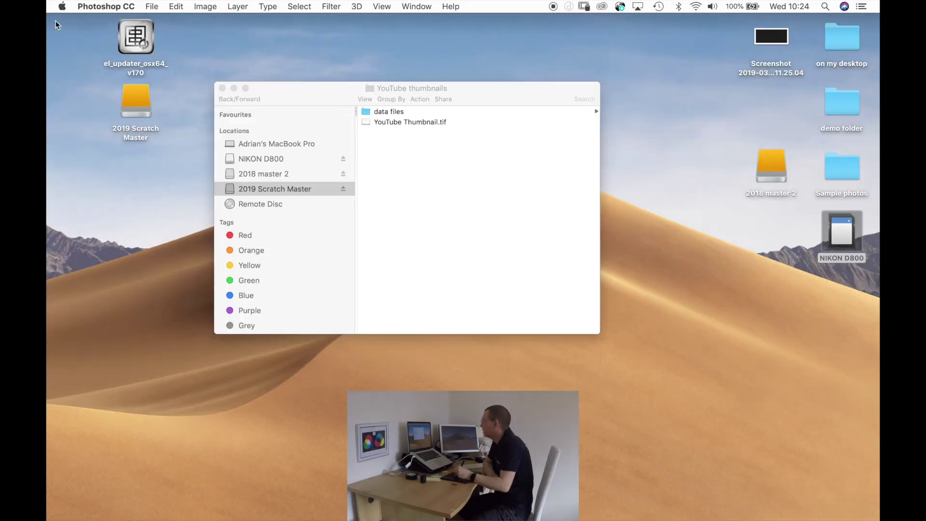
Step: Go back to the shoot folder in Finder and view the contents of 17 - Smugmug template
left_click(400, 148)
key("super+Up")
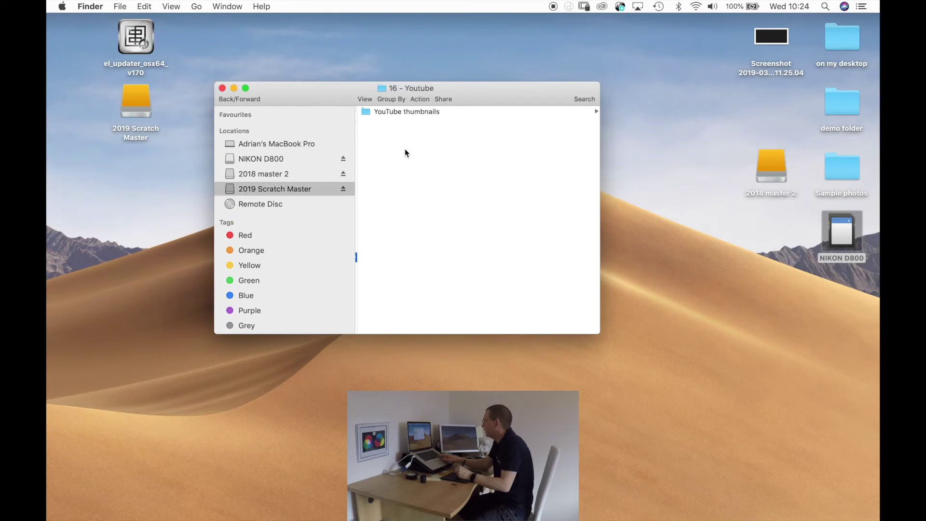
key("super+Up")
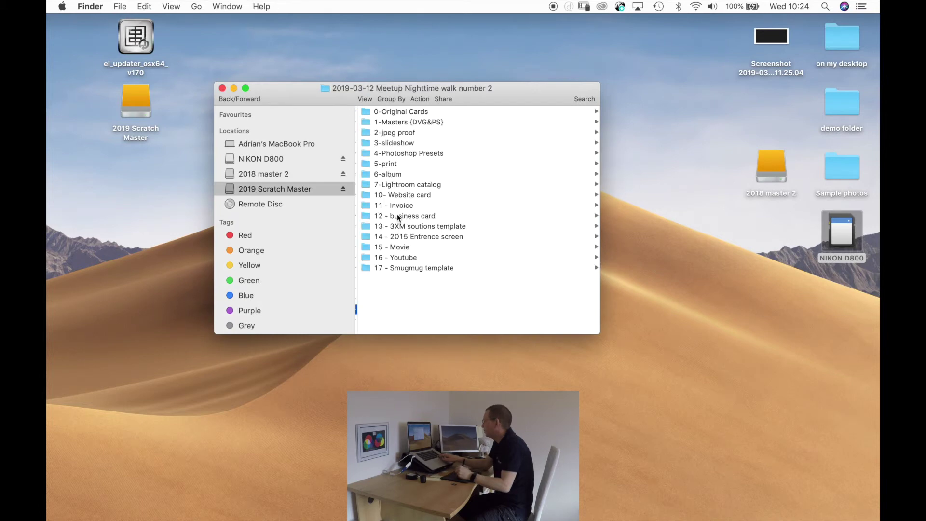
double_click(406, 267)
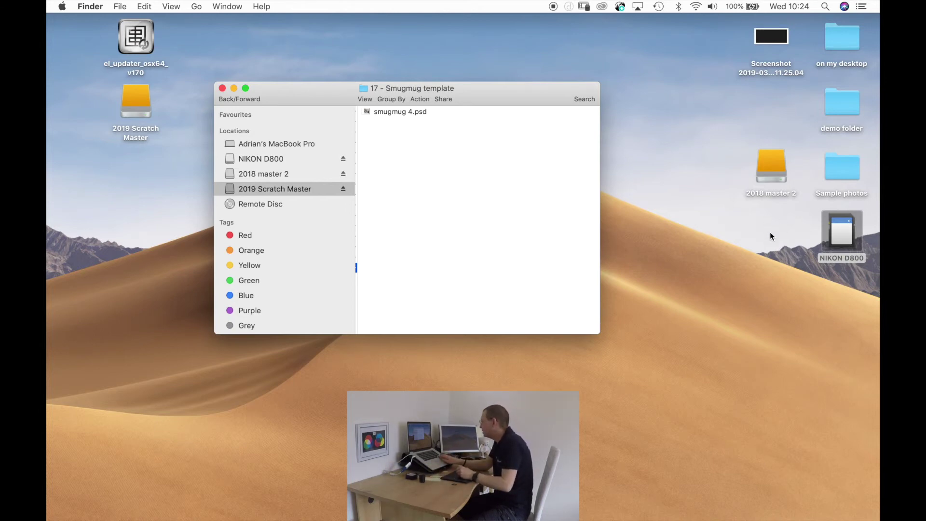
key("super+Up")
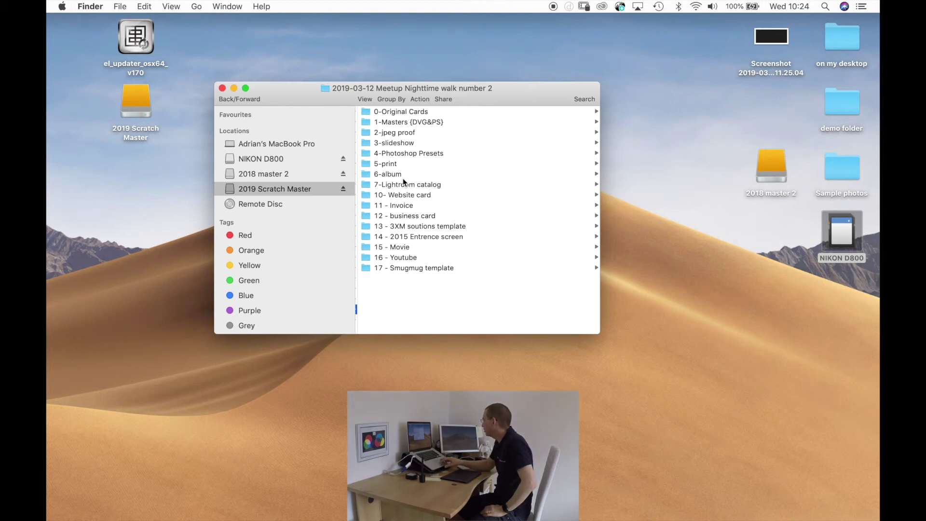
Step: Check the copied NEF photos in 0-Original Cards and eject the NIKON D800 card
double_click(406, 114)
scroll(410, 176, "down", 10)
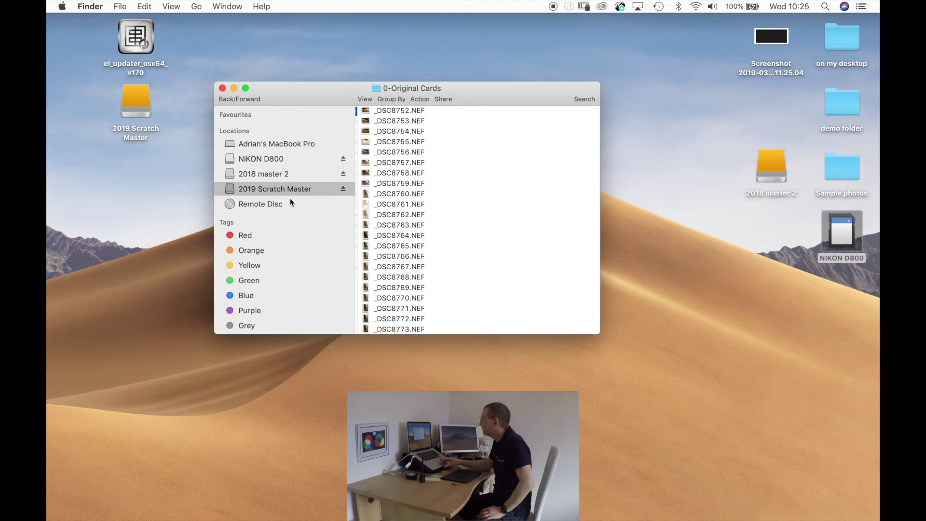
left_click(342, 159)
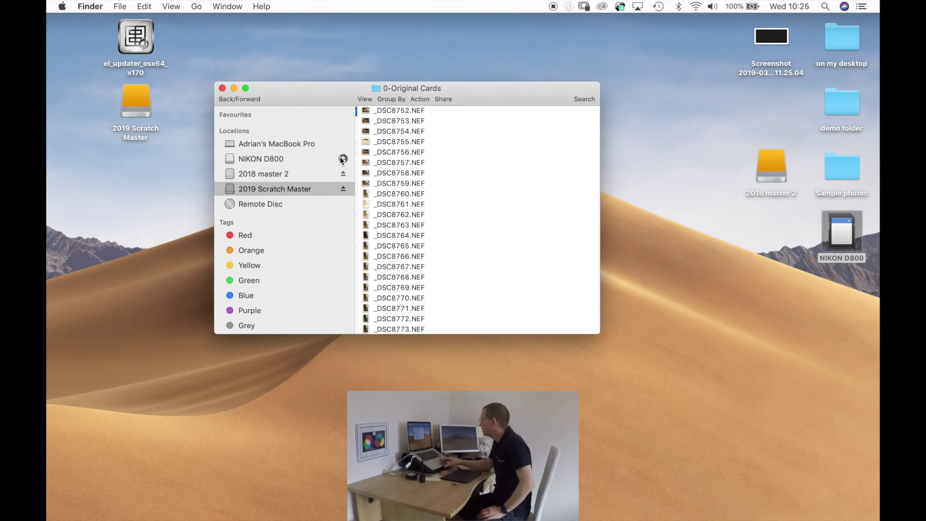
left_click(343, 159)
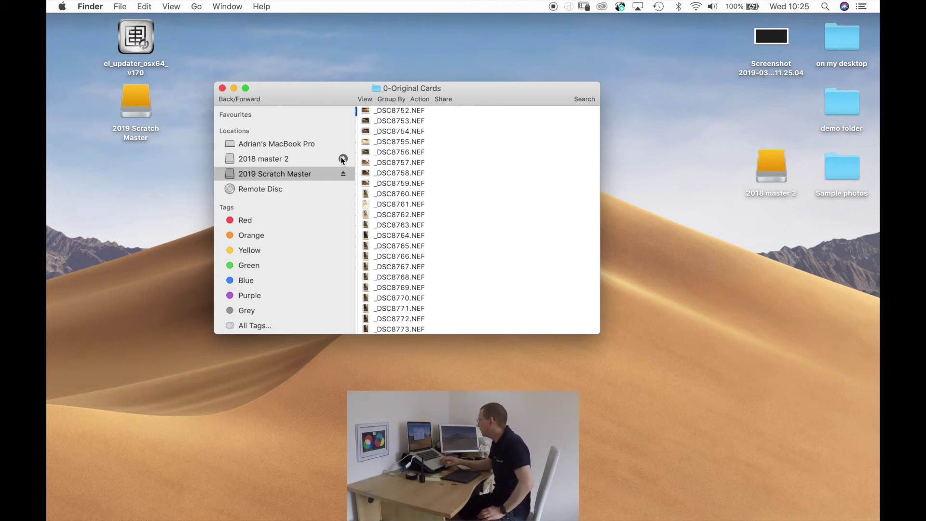
Step: Open the Cilps folder inside the shoot's 15 - Movie folder and preview 2019 logo big for youtube.jpg
scroll(388, 175, "left", 10)
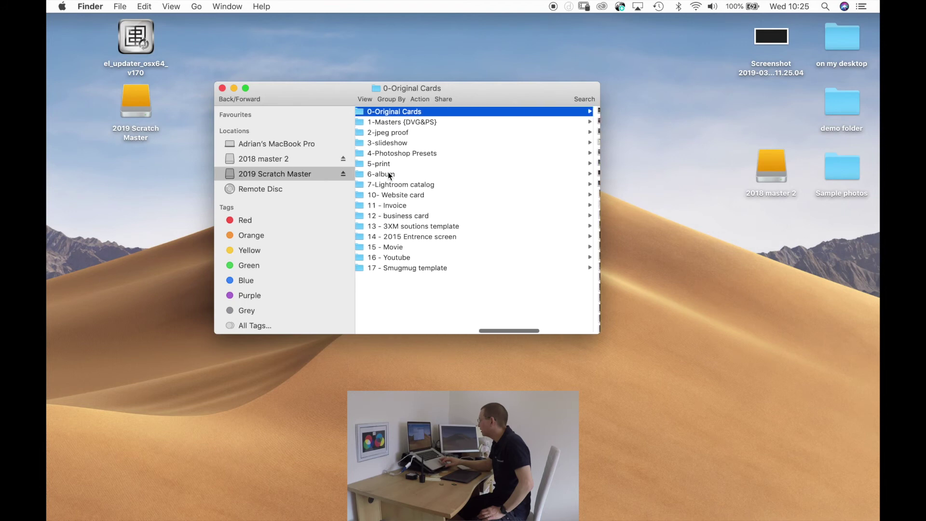
left_click(392, 247)
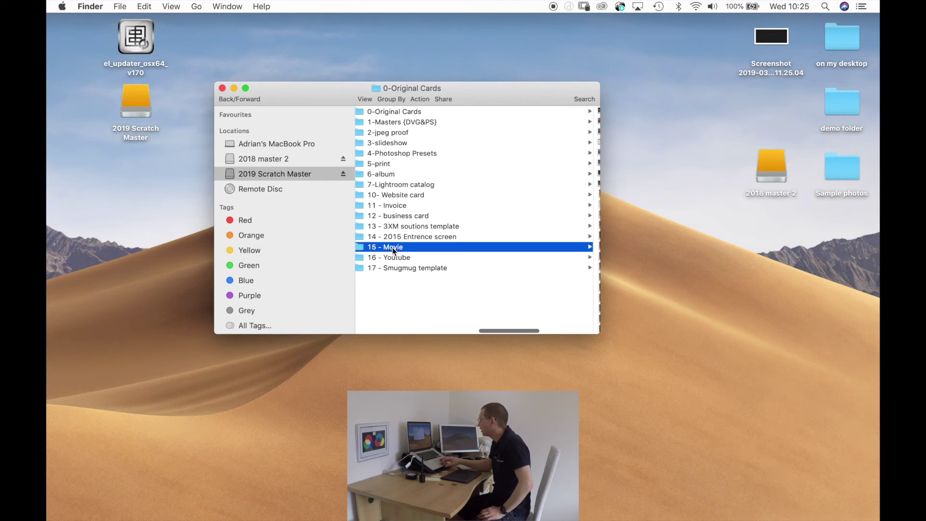
left_click(382, 112)
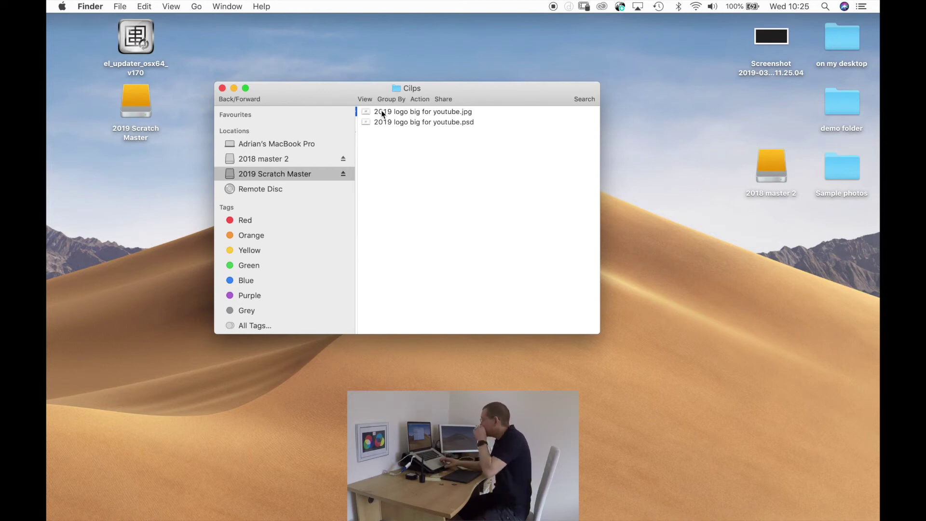
left_click(400, 112)
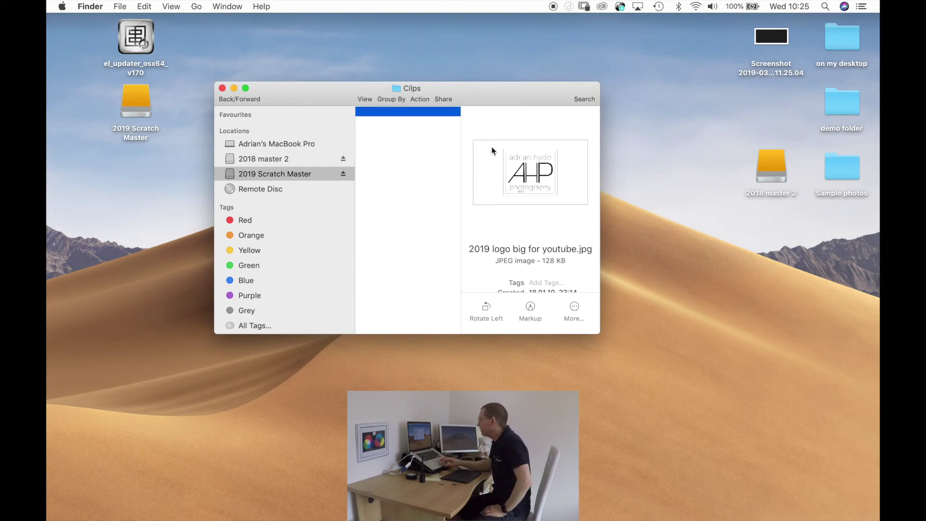
scroll(440, 164, "left", 5)
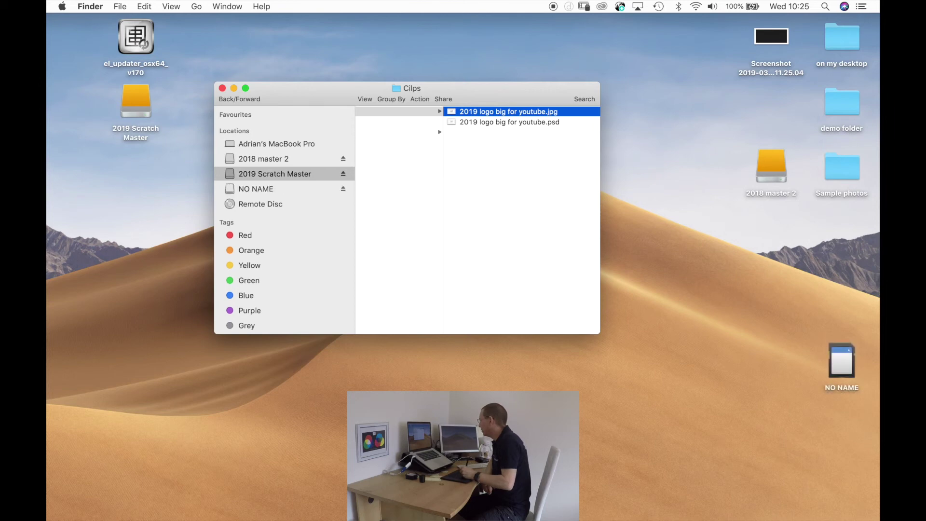
Step: Open DCIM > 101GOPRO on the NO NAME card, keep the Cilps folder accessible behind it, and select all the GoPro files
left_click(842, 366)
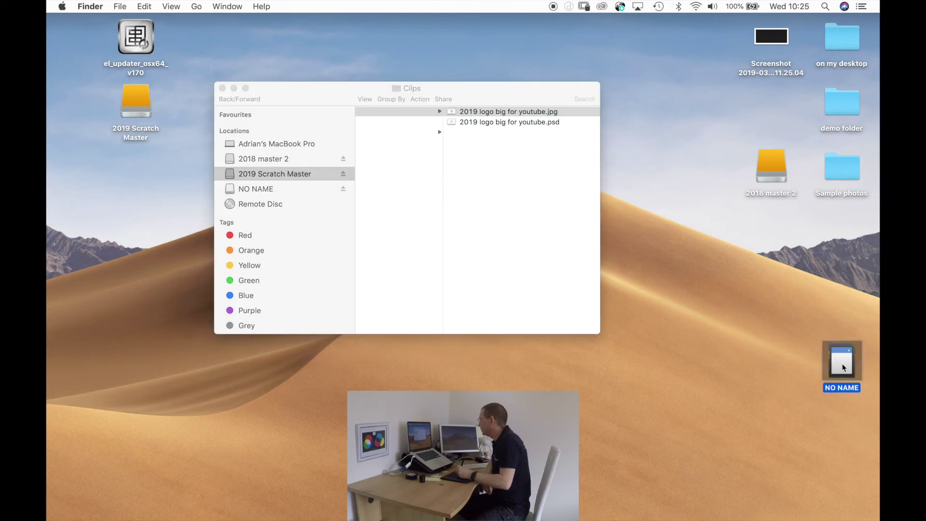
double_click(844, 368)
left_click(425, 126)
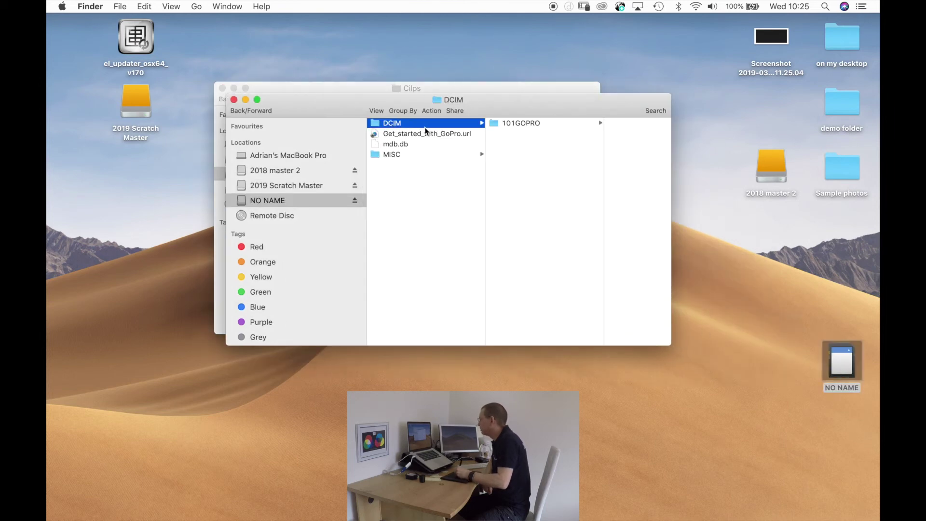
left_click(521, 125)
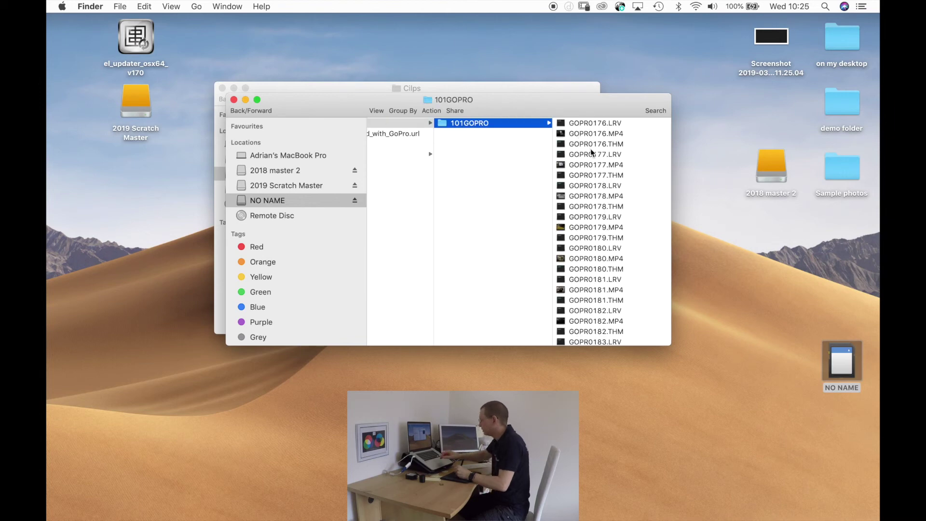
left_click(590, 153)
left_click_drag(506, 107, 532, 221)
key("super+c")
key("super+a")
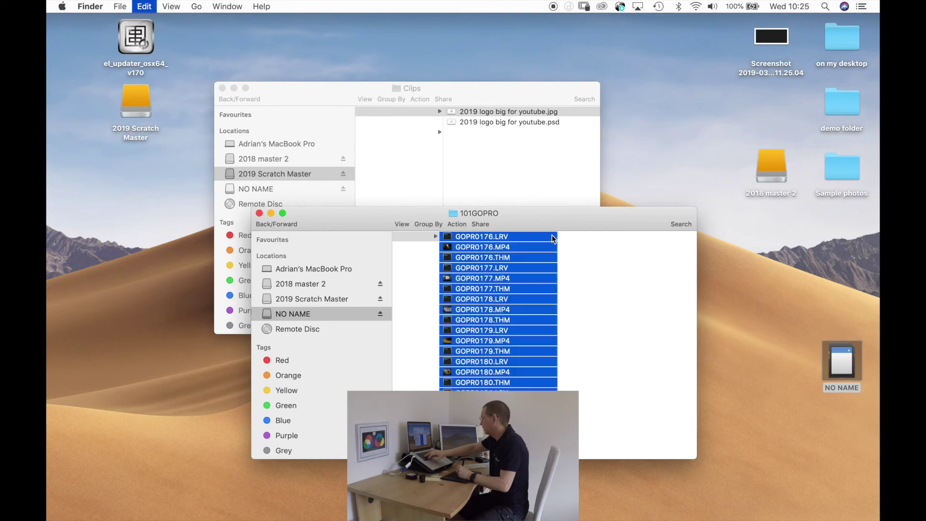
Step: Copy the selected GoPro files into the shoot's Cilps folder, check the copied list, and close the card's window
left_click_drag(482, 276, 489, 173)
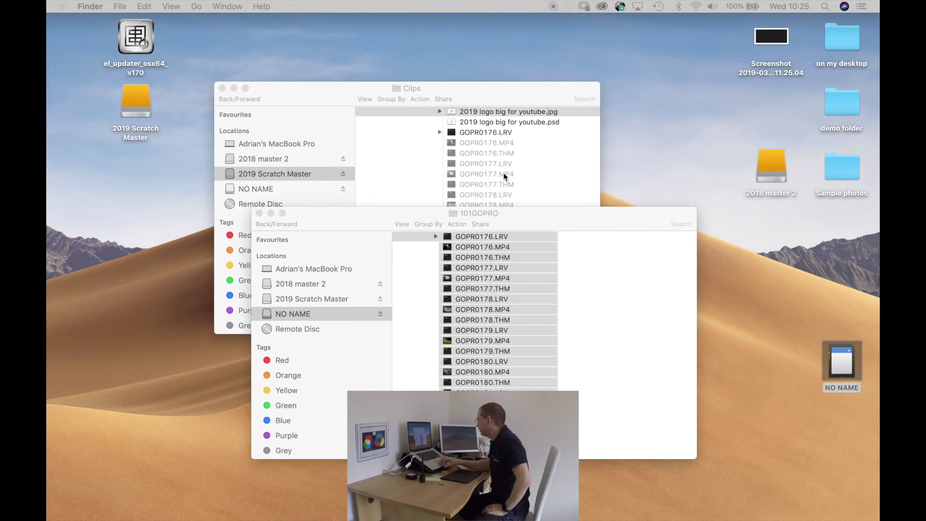
scroll(505, 177, "down", 15)
scroll(505, 177, "down", 2)
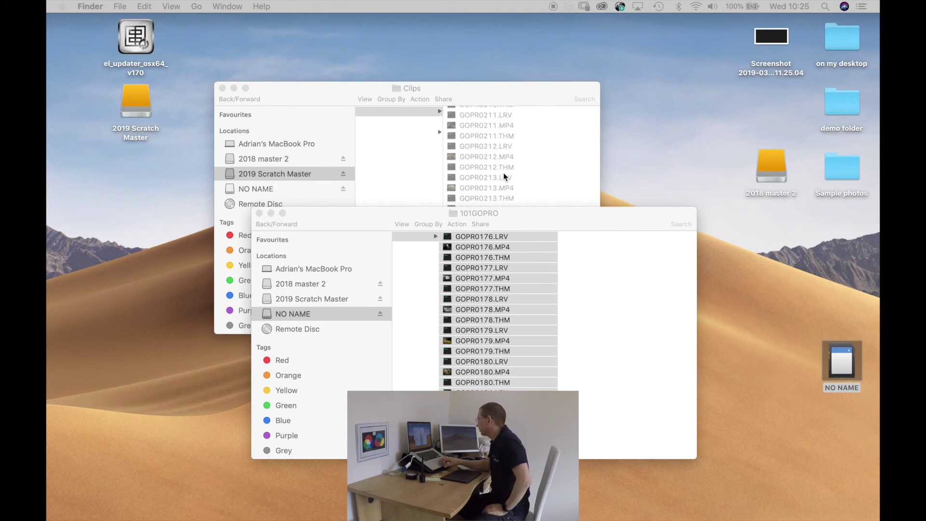
scroll(505, 177, "up", 3)
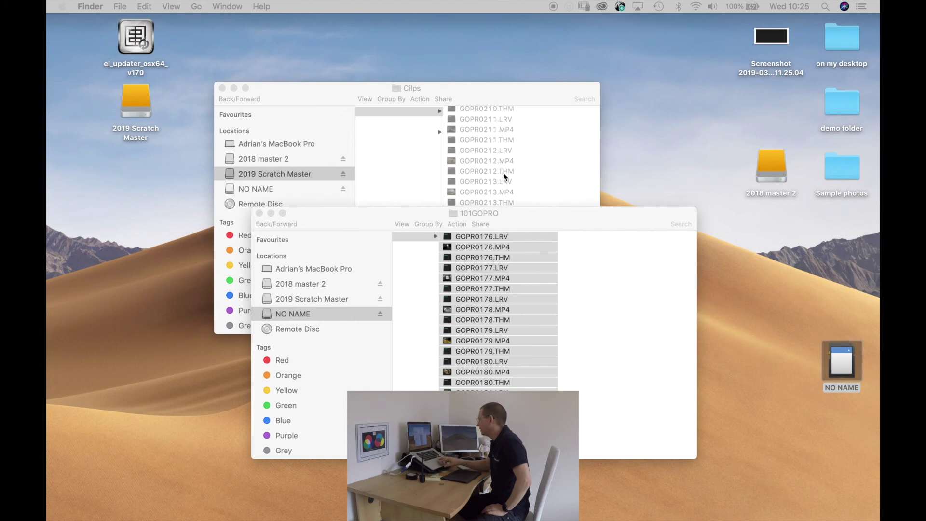
left_click(311, 214)
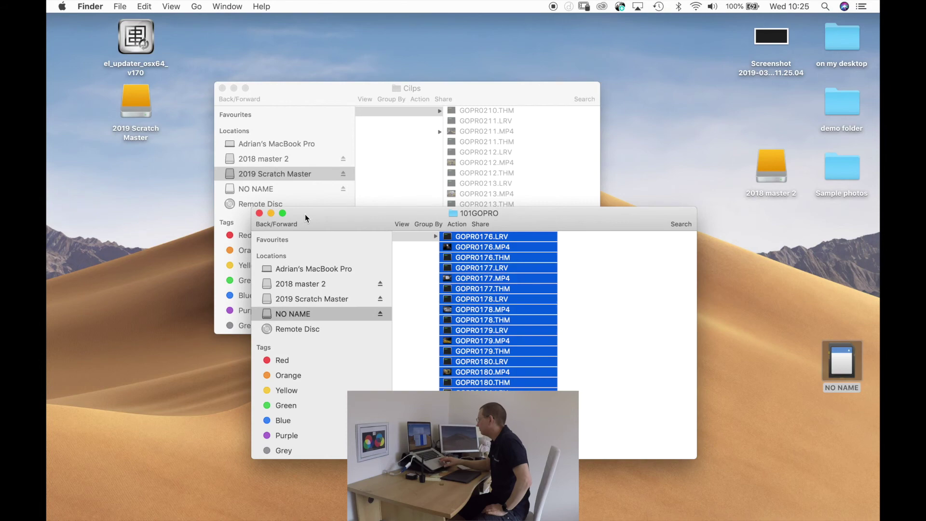
left_click(260, 214)
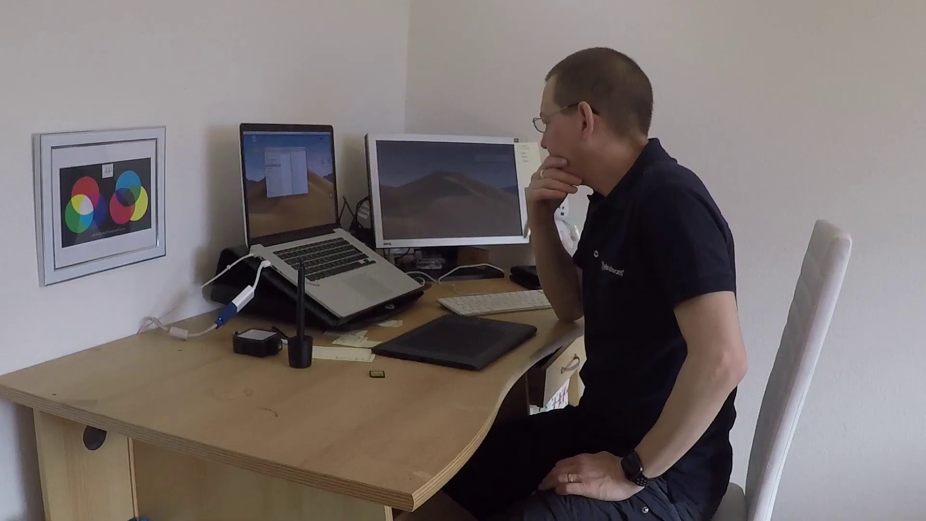